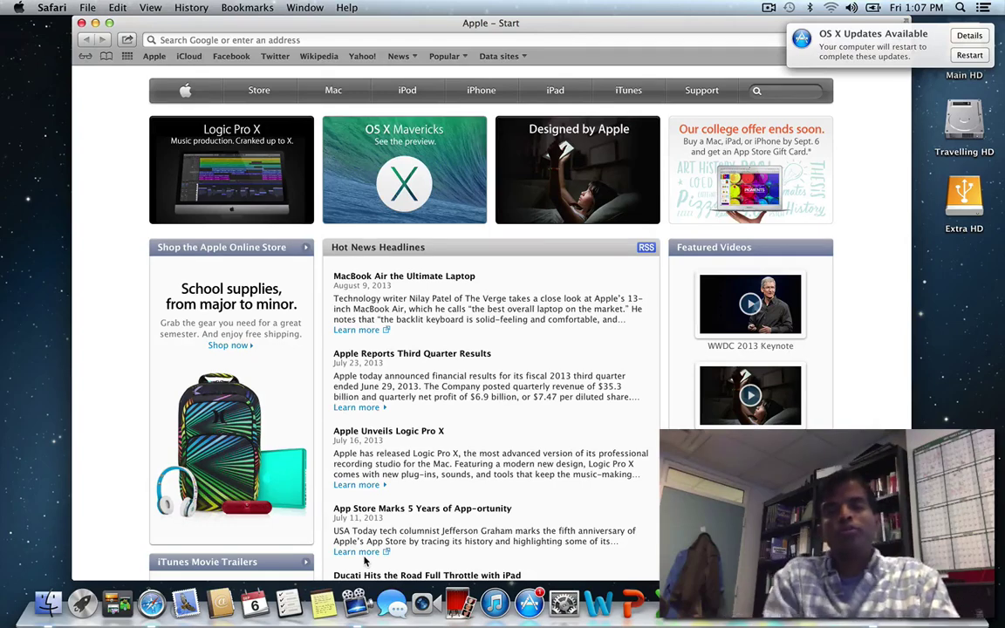
# Step: Open the bookmarked Tesla SEC Filings page and filter the filings list to Annual
pyautogui.click(518, 60)
pyautogui.click(550, 144)
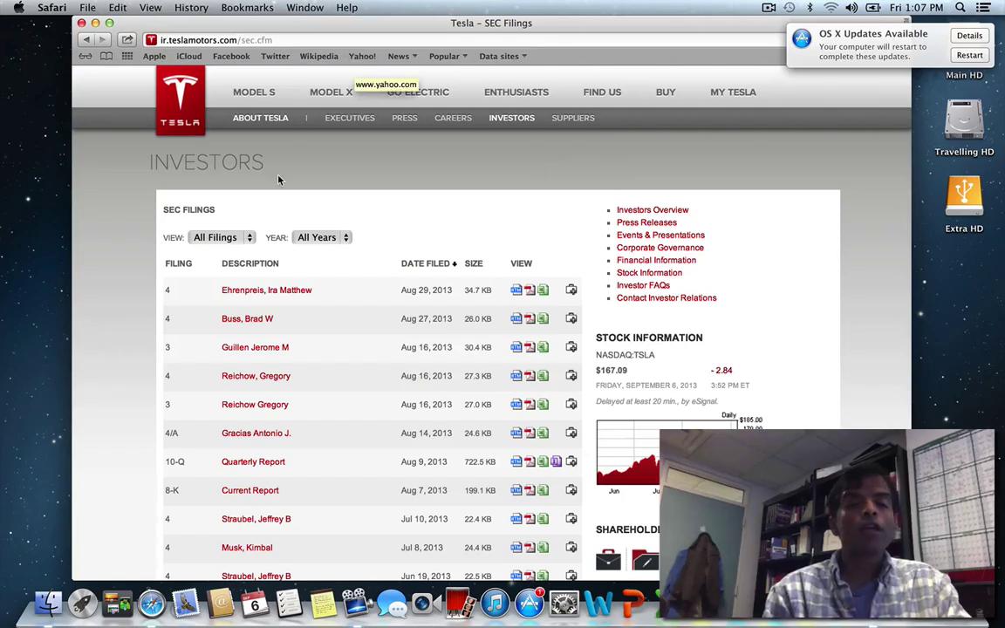
pyautogui.click(247, 237)
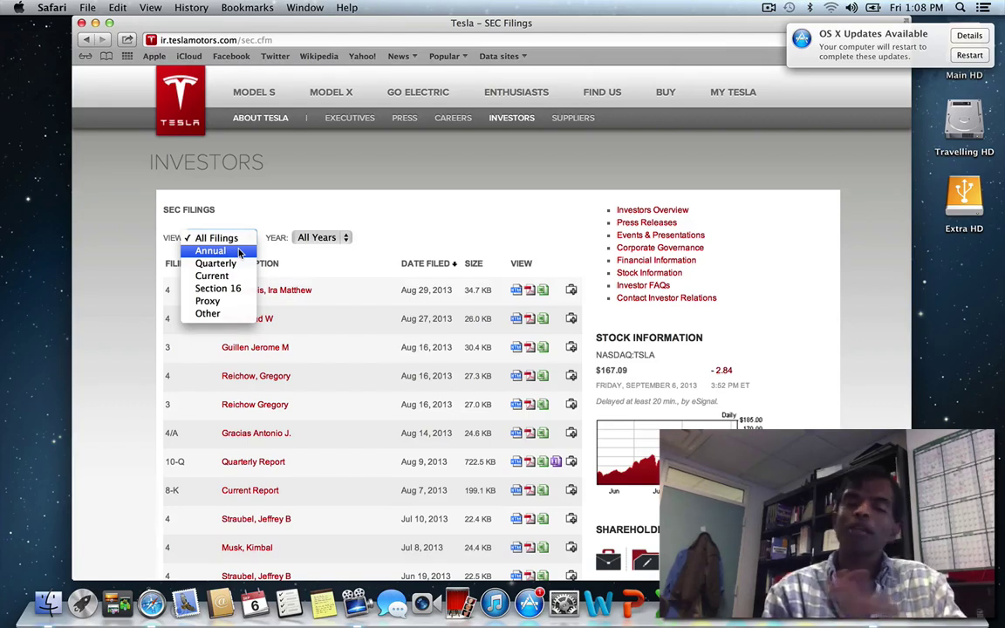
pyautogui.click(210, 250)
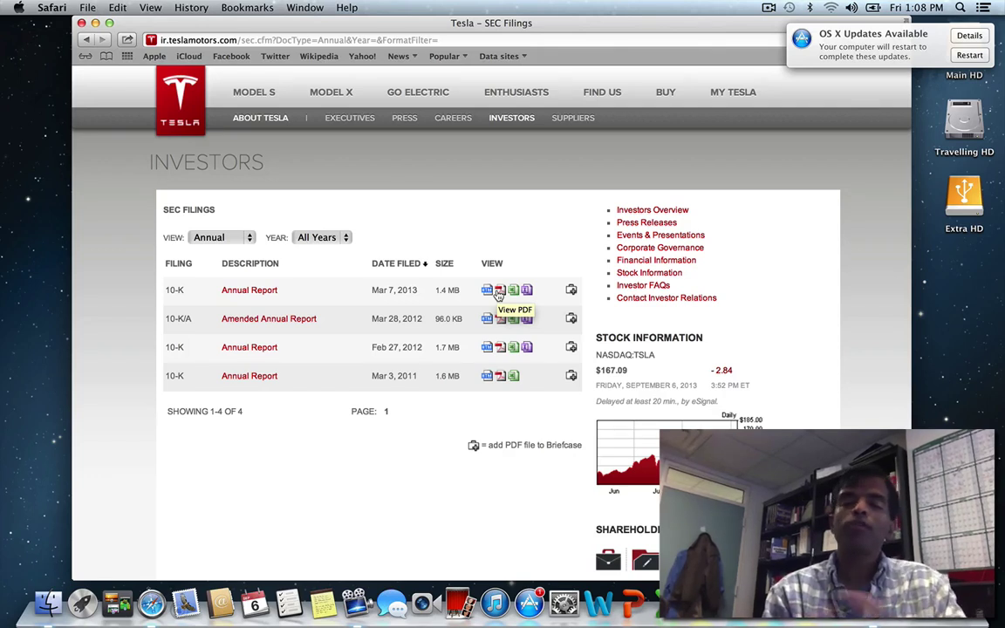
# Step: Go to the U.S. Securities and Exchange Commission site, search company filings for Tesla and open the filings of Tesla Motors Inc
pyautogui.click(502, 58)
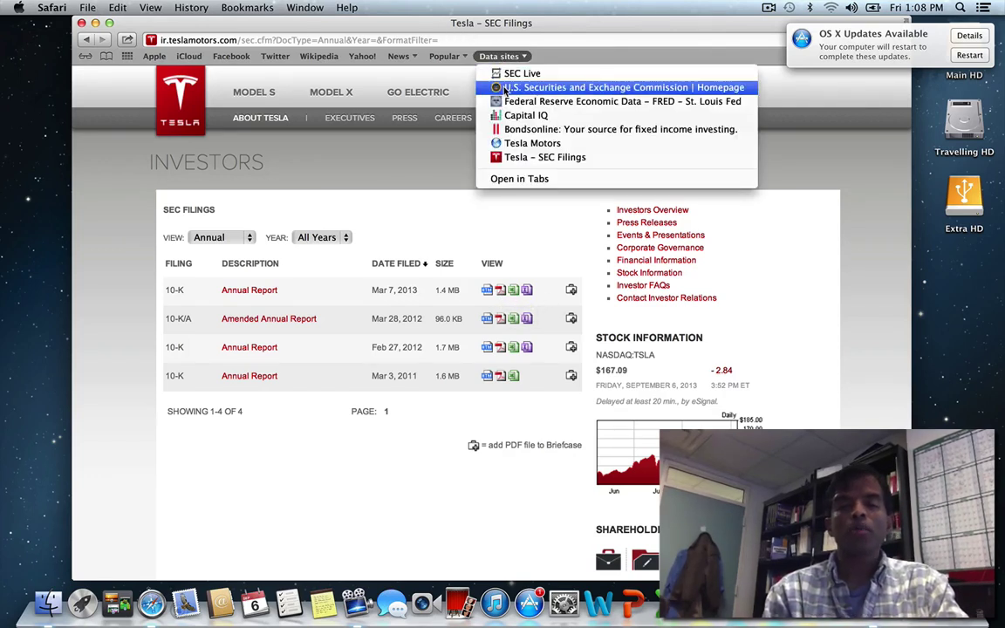
pyautogui.click(506, 89)
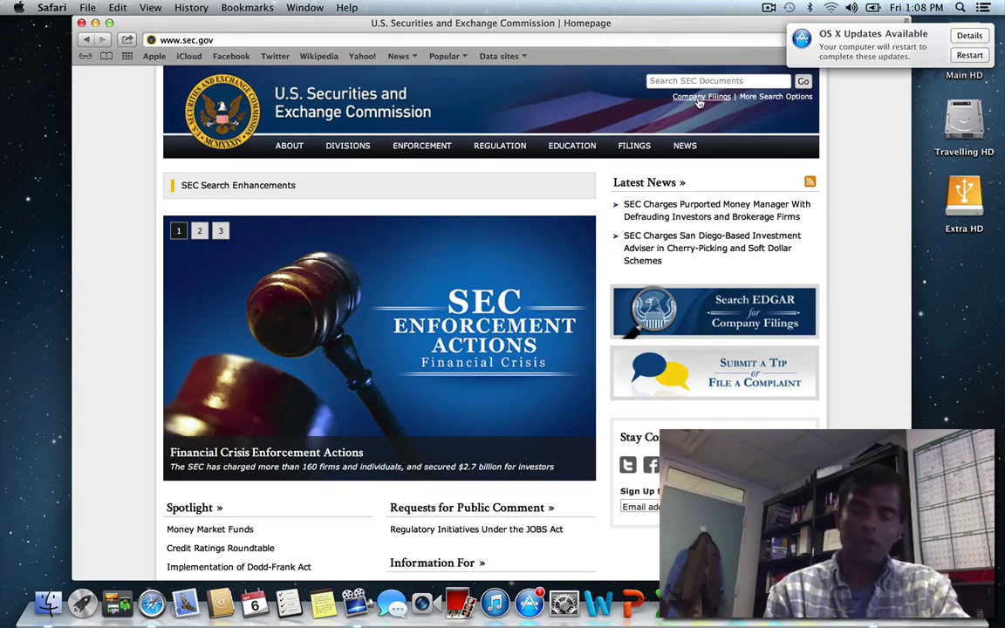
pyautogui.click(699, 97)
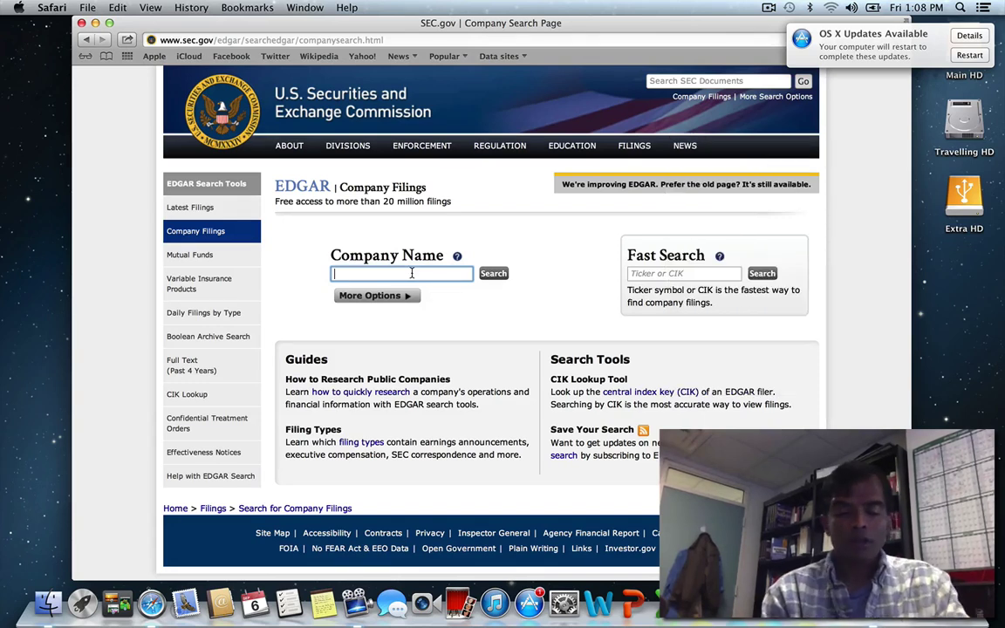
pyautogui.write('Tesla')
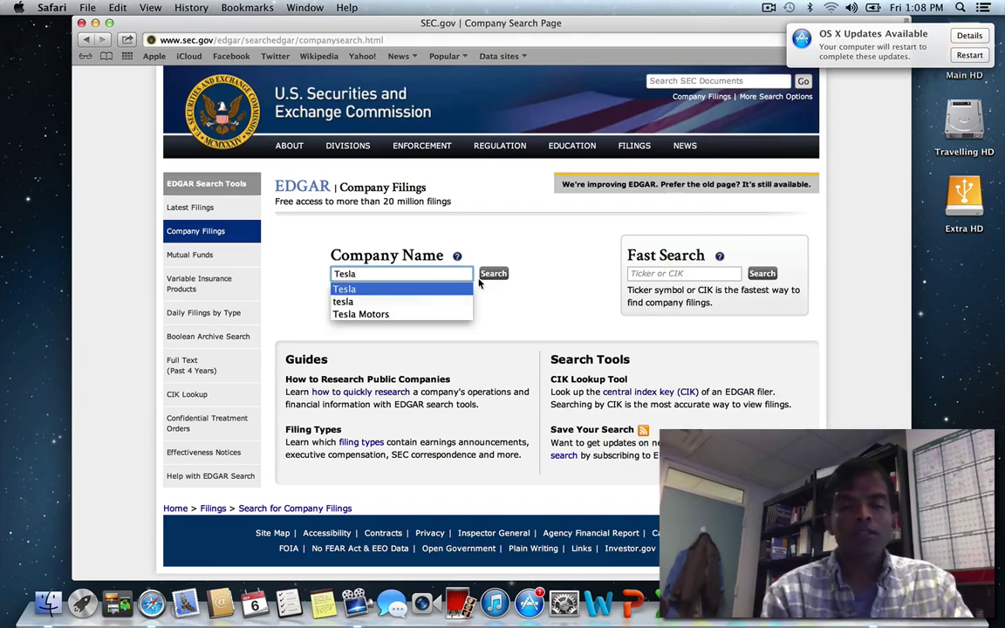
pyautogui.click(494, 274)
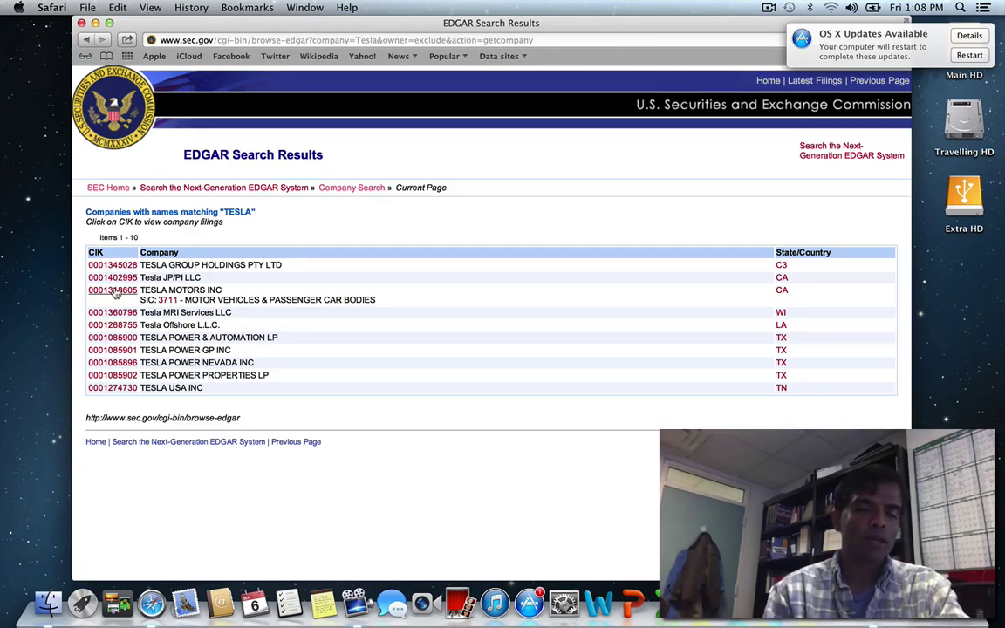
pyautogui.click(115, 294)
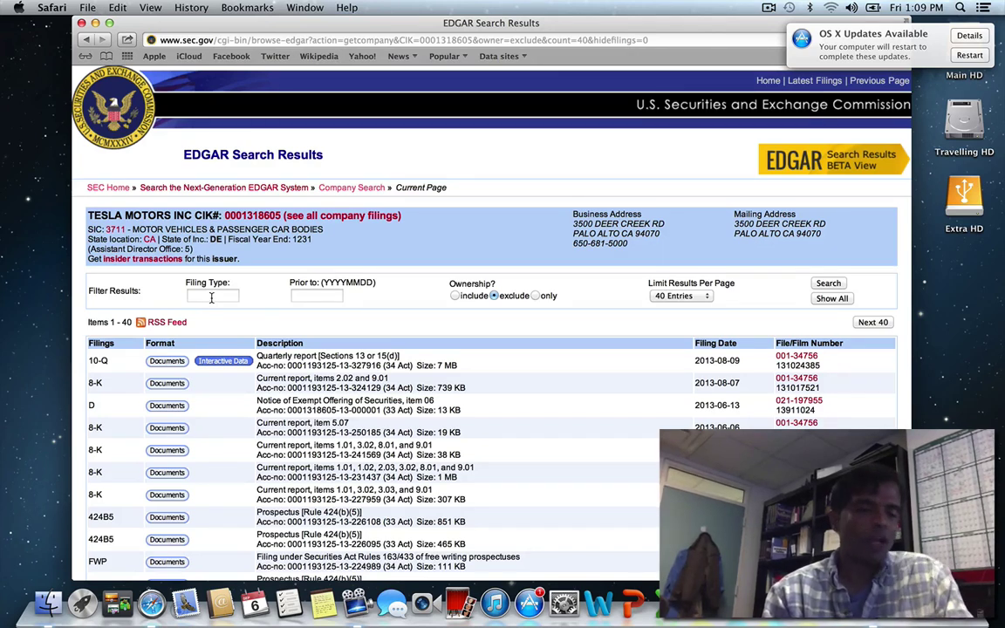
# Step: Try to filter the Tesla Motors filings by the filing types "10 k" and "10 K"
pyautogui.click(211, 298)
pyautogui.write('10')
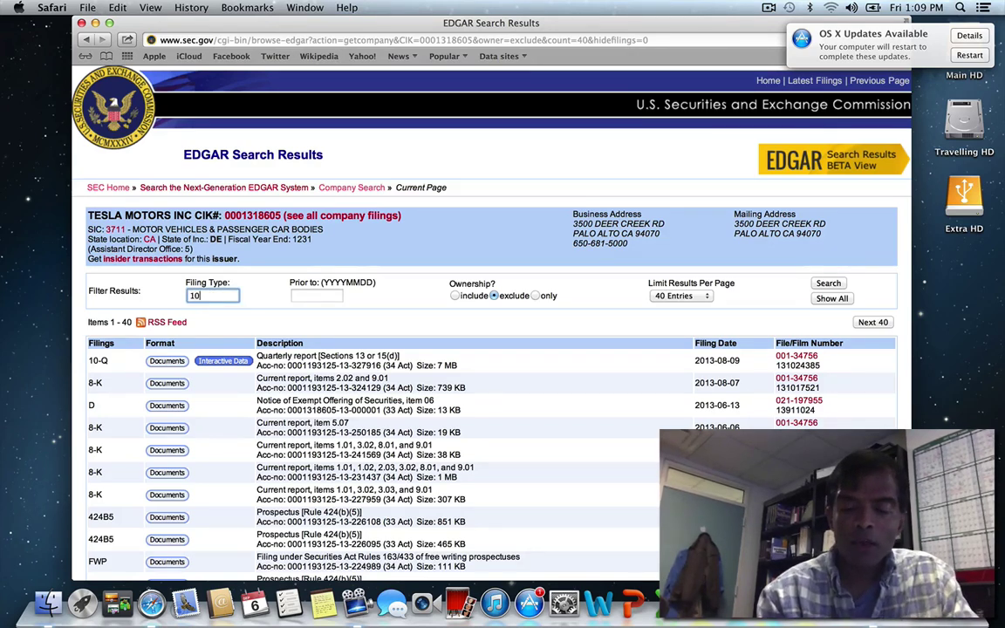
pyautogui.write(' k')
pyautogui.press('Return')
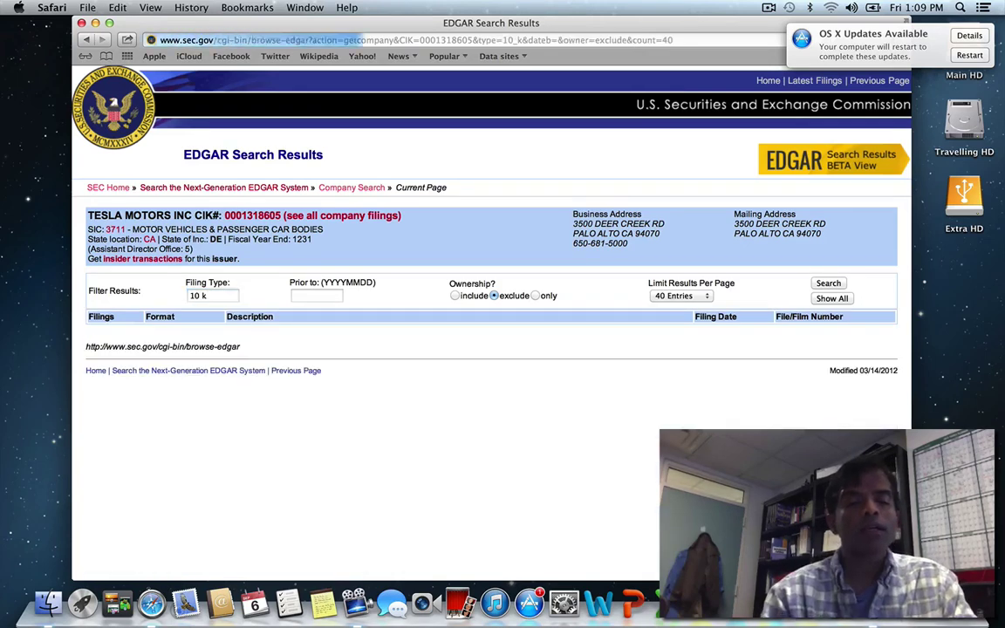
pyautogui.click(210, 296)
pyautogui.press('BackSpace')
pyautogui.write('K')
pyautogui.press('Return')
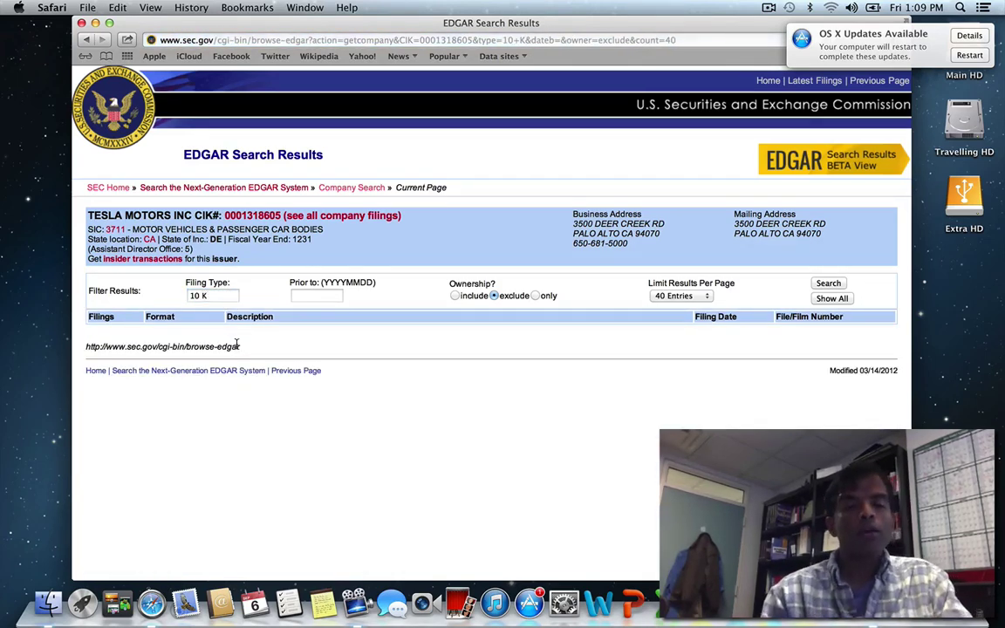
# Step: Filter the filings by type 10-K and open the main Form 10-K document of the filing dated 2013-03-07
pyautogui.click(214, 296)
pyautogui.press('BackSpace')
pyautogui.press('BackSpace')
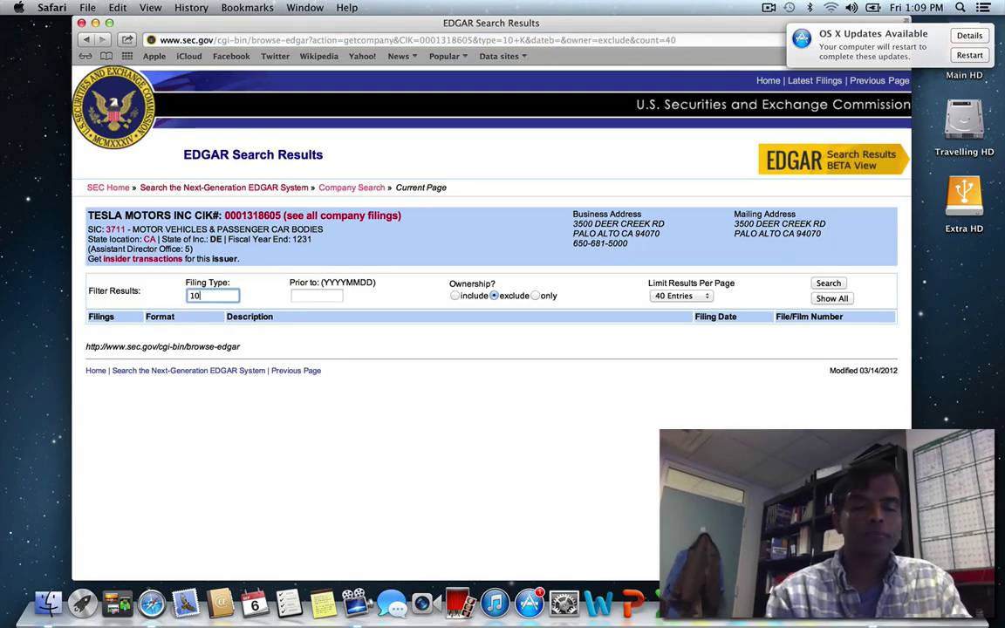
pyautogui.write('-K')
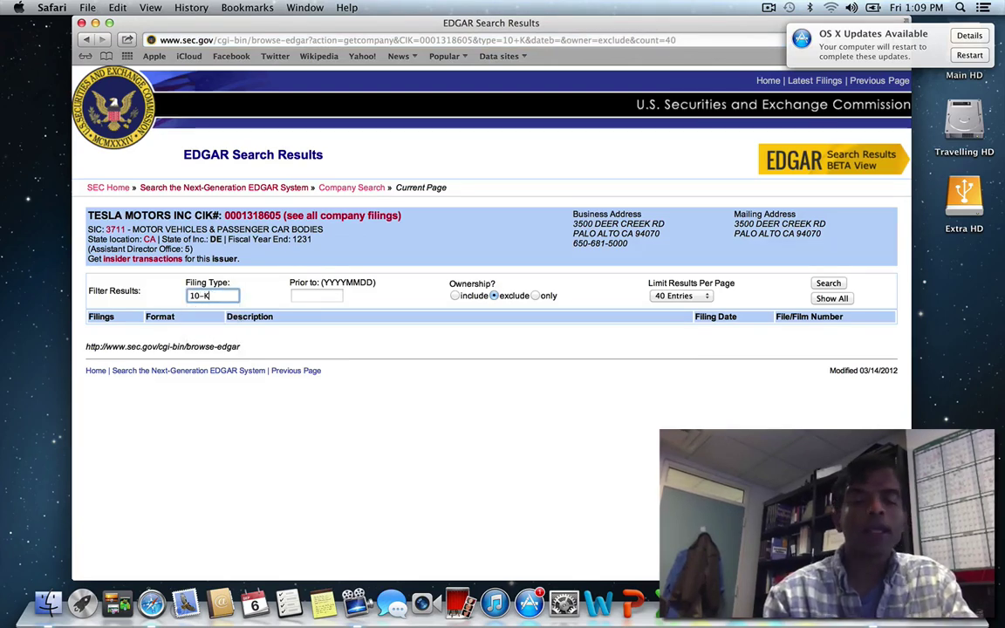
pyautogui.press('Return')
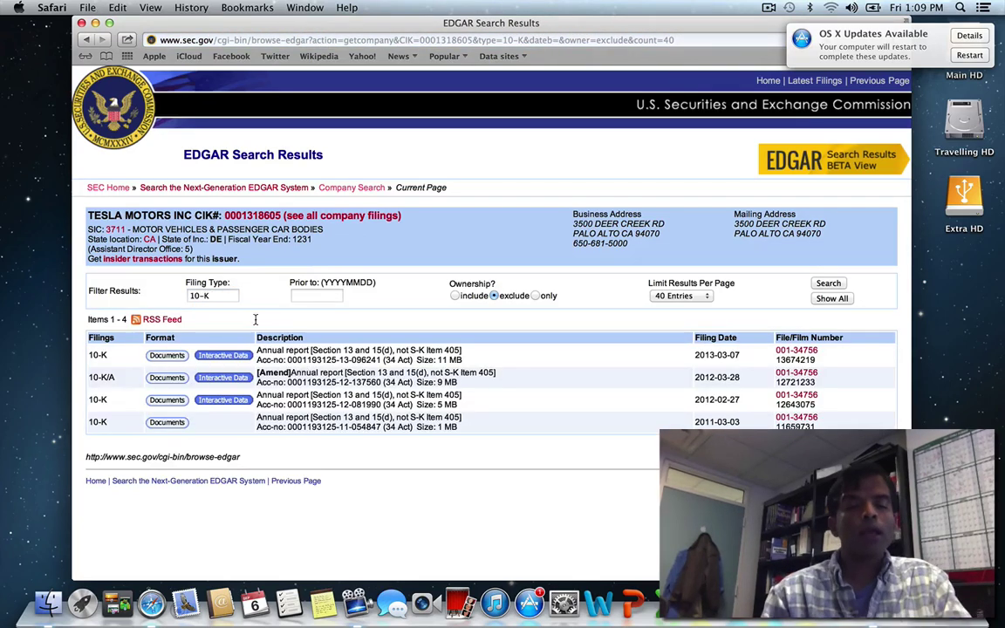
pyautogui.click(167, 356)
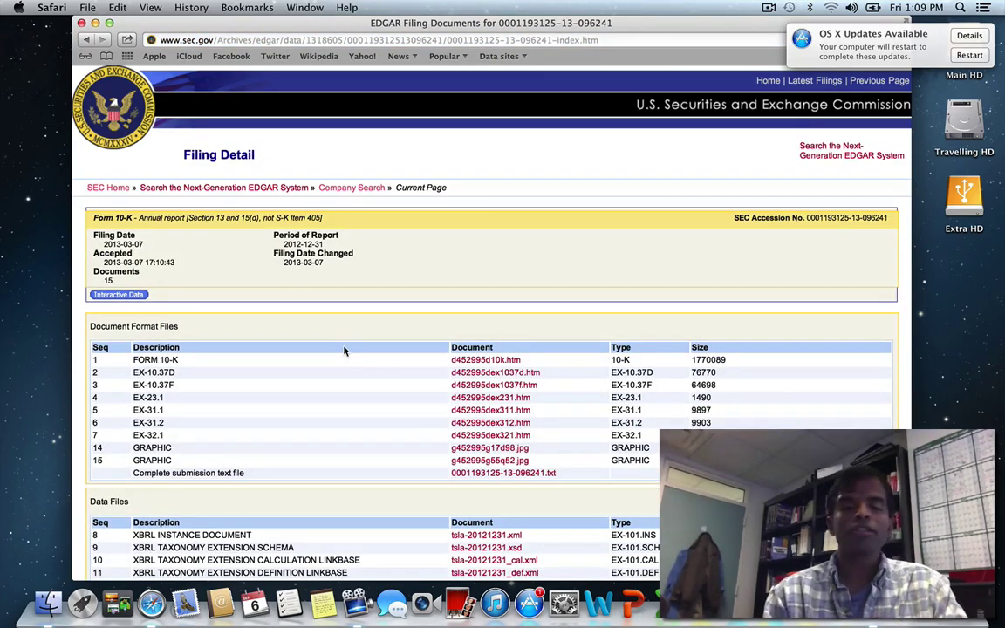
pyautogui.click(478, 365)
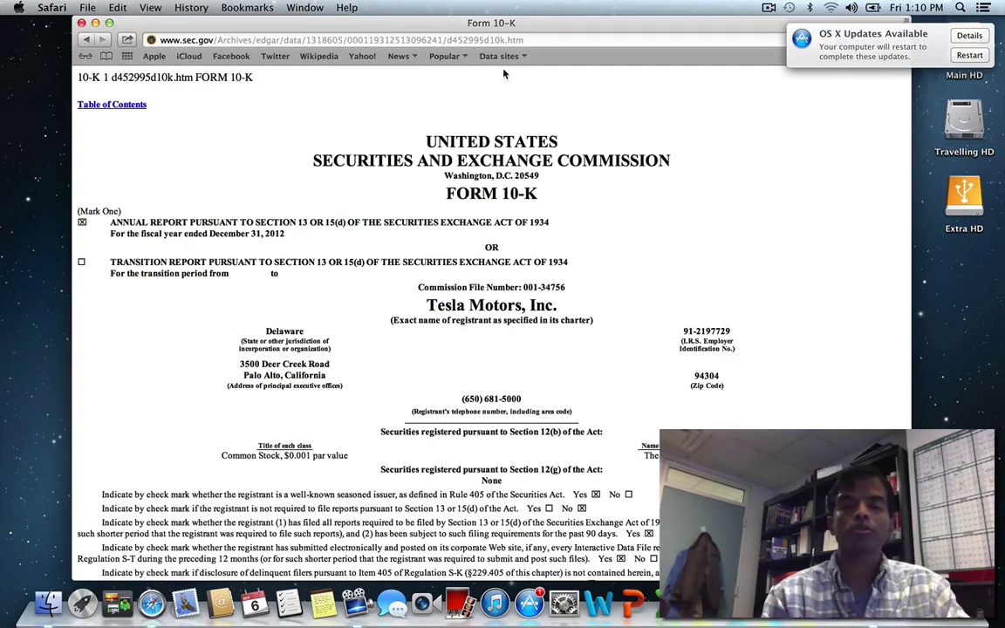
# Step: Open the SEC Live site and log in to the account
pyautogui.click(498, 56)
pyautogui.click(519, 76)
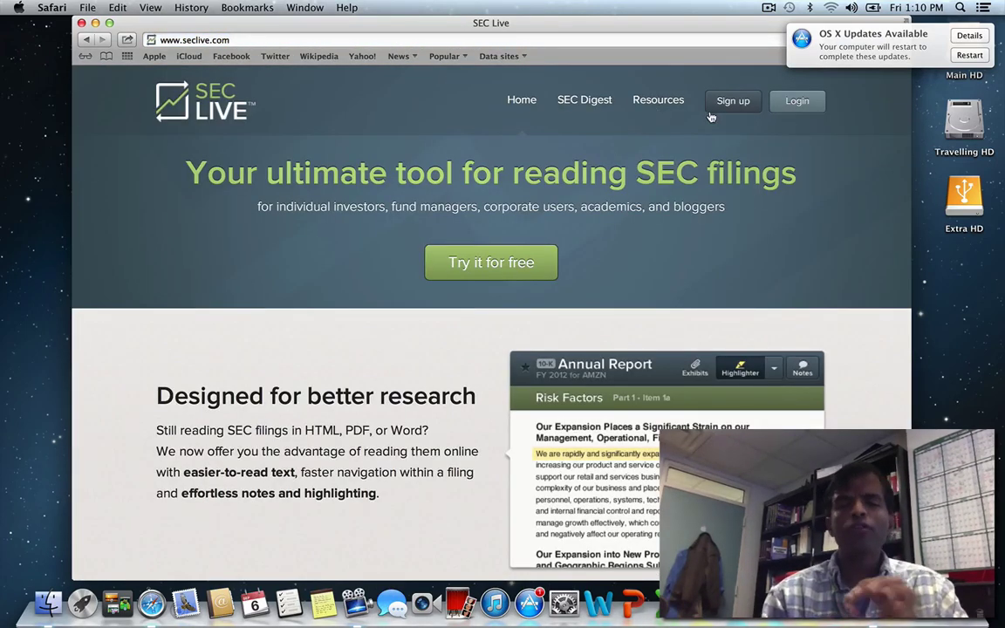
pyautogui.click(796, 111)
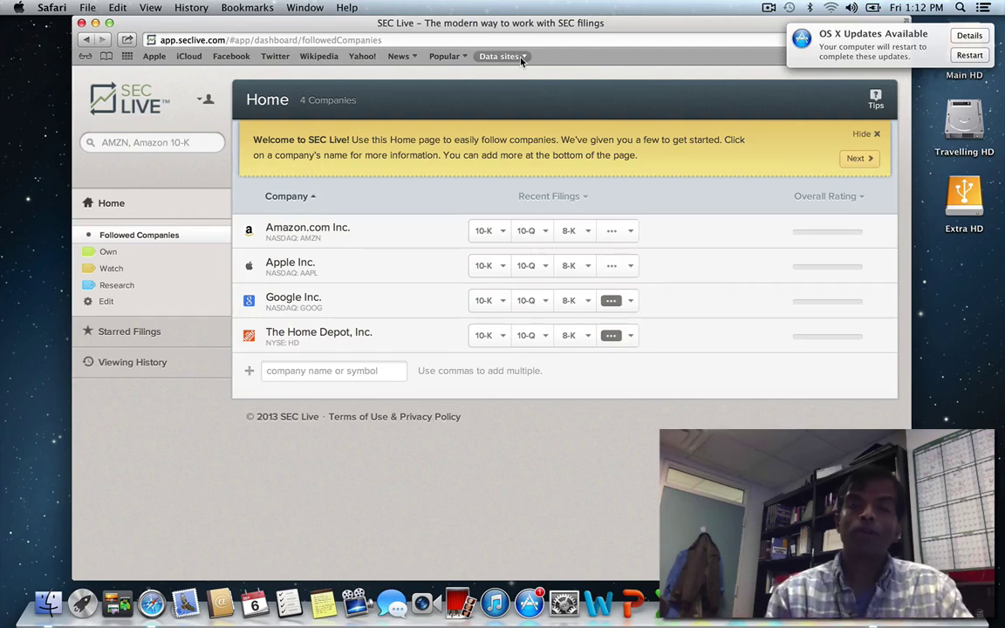
# Step: Go to FRED, find the monthly 10-Year Treasury Constant Maturity Rate under Interest Rates, Treasury Constant Maturity, and open its data download page
pyautogui.click(522, 58)
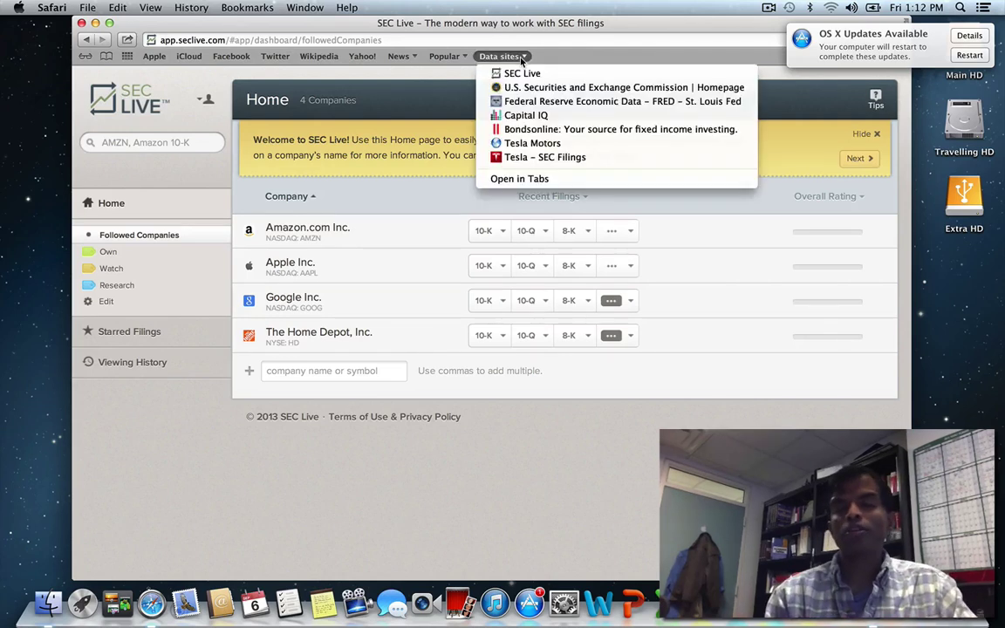
pyautogui.click(526, 103)
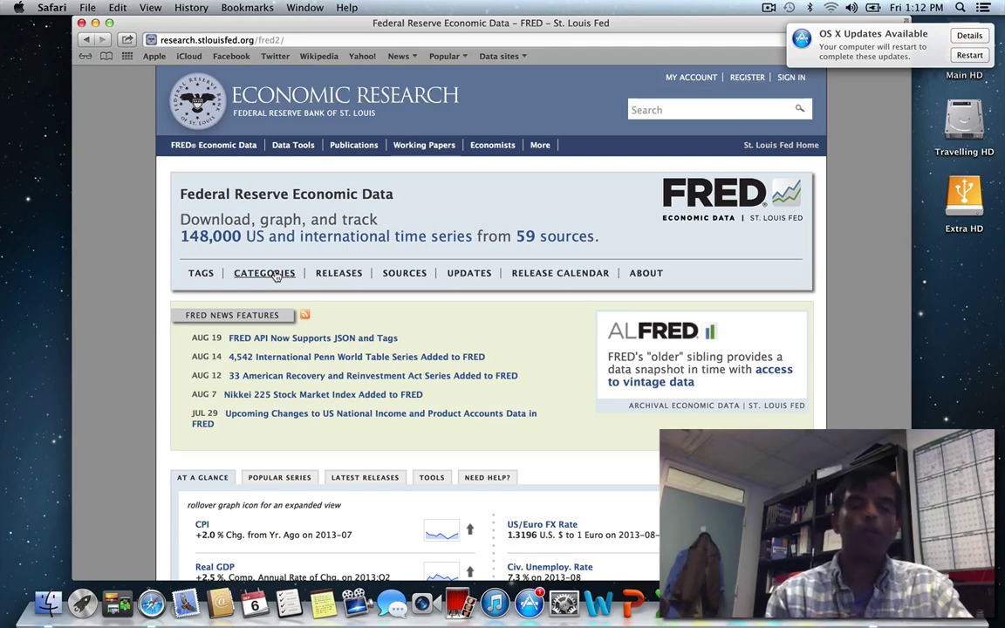
pyautogui.click(276, 274)
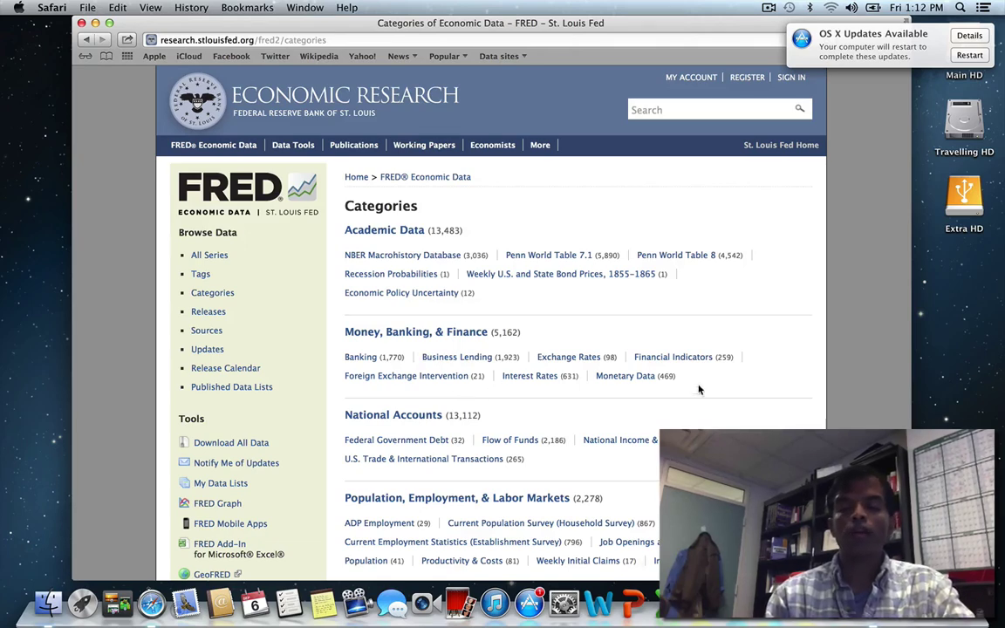
pyautogui.click(546, 376)
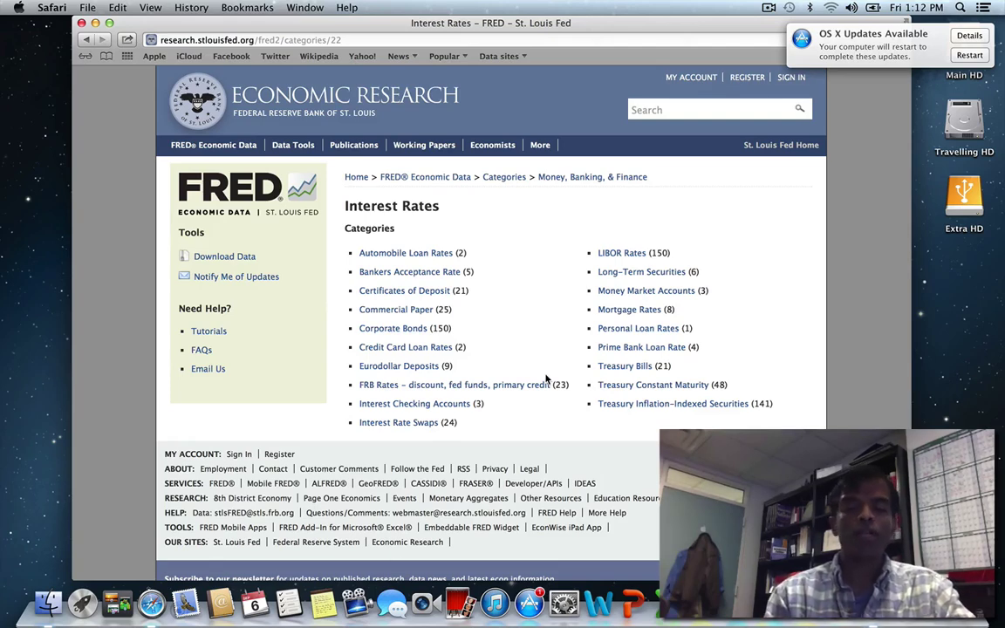
pyautogui.click(602, 385)
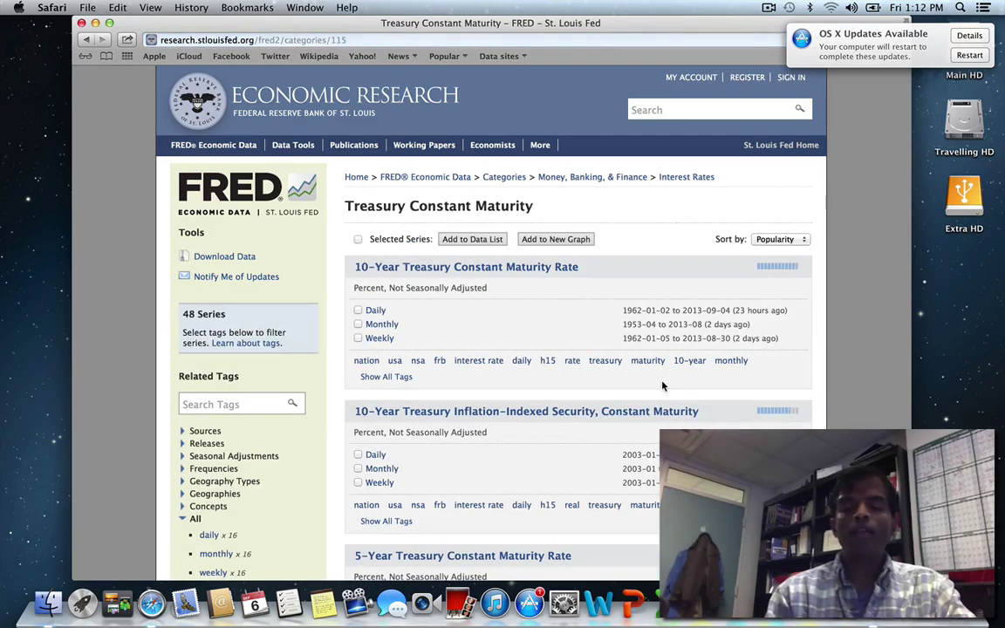
pyautogui.click(382, 324)
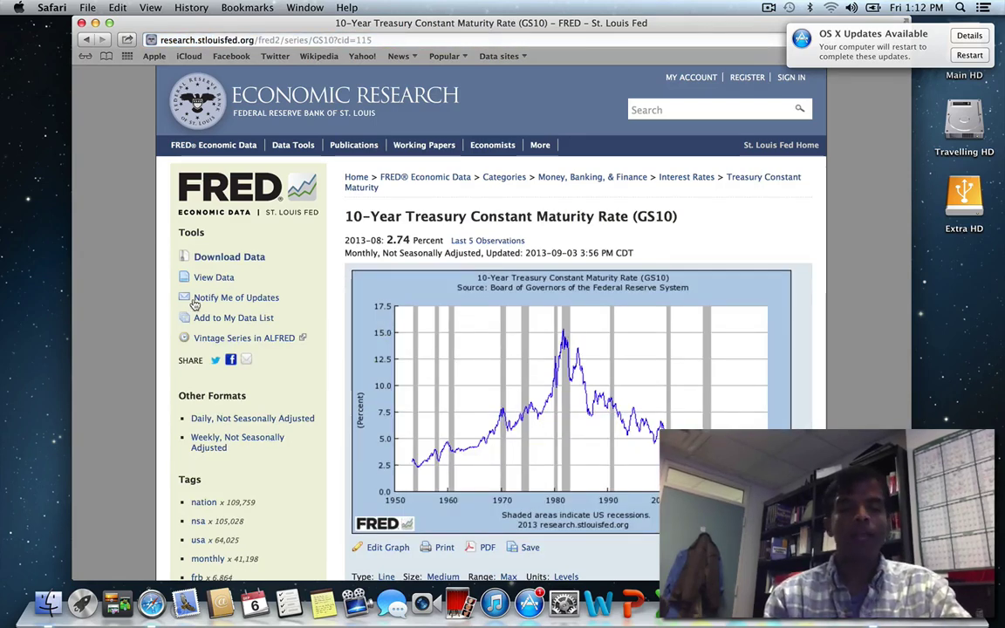
pyautogui.click(210, 255)
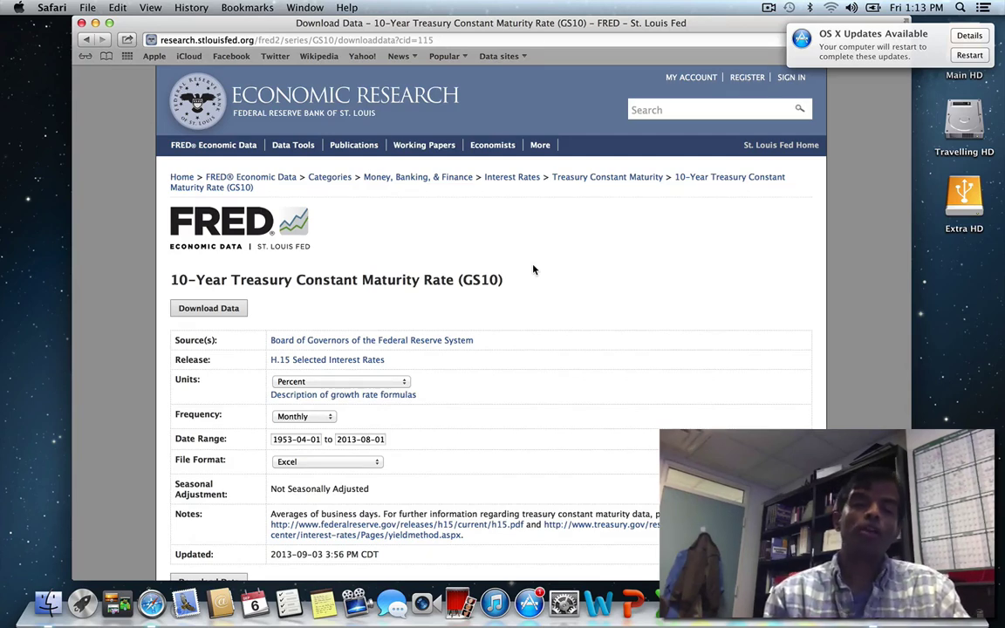
# Step: Open the S&P Capital IQ site and sign in to the account
pyautogui.click(501, 57)
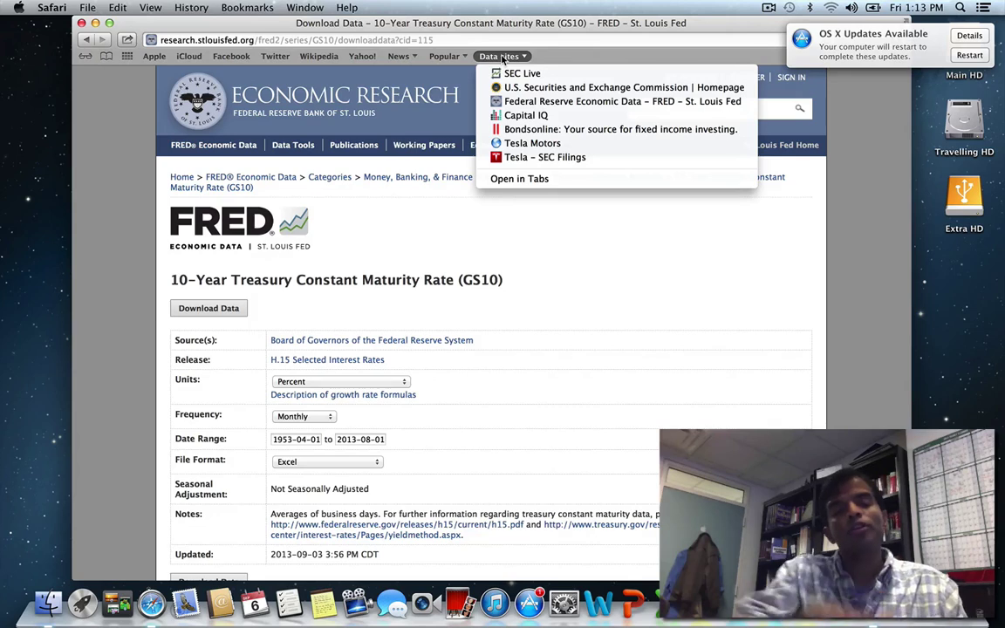
pyautogui.click(491, 347)
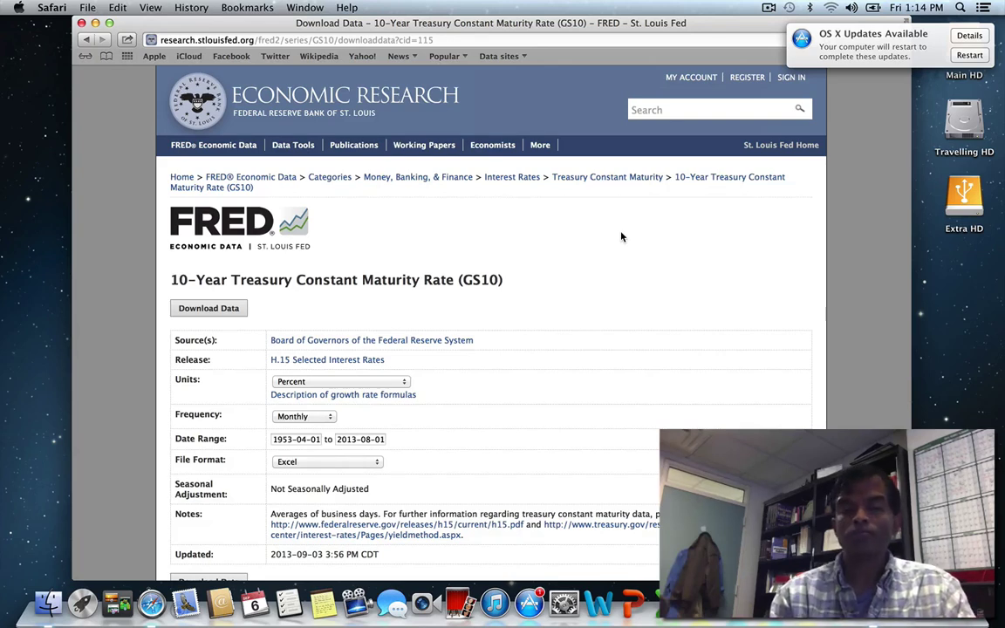
pyautogui.click(513, 55)
pyautogui.click(521, 115)
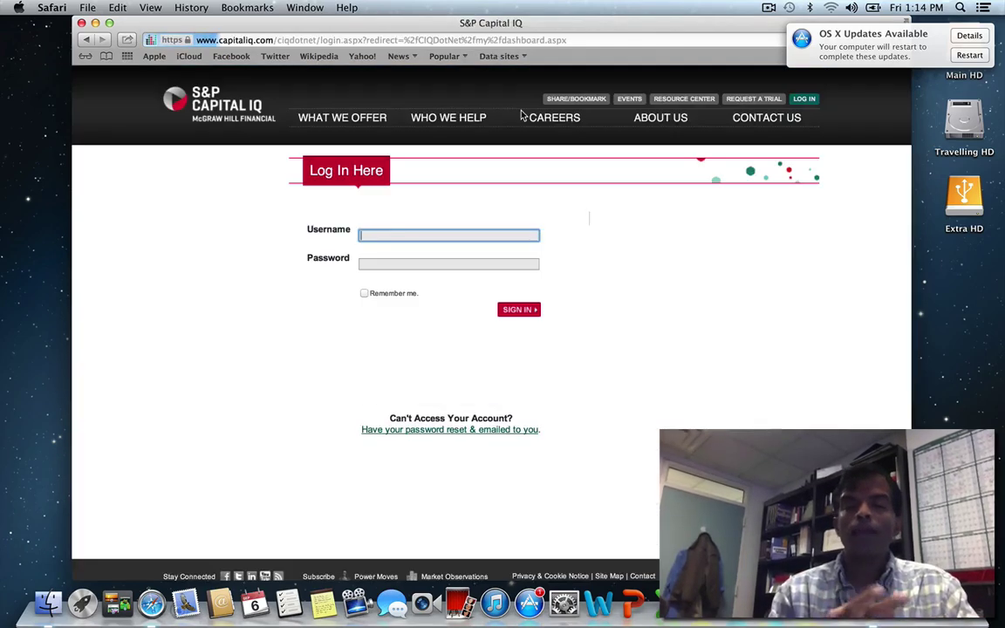
pyautogui.click(520, 310)
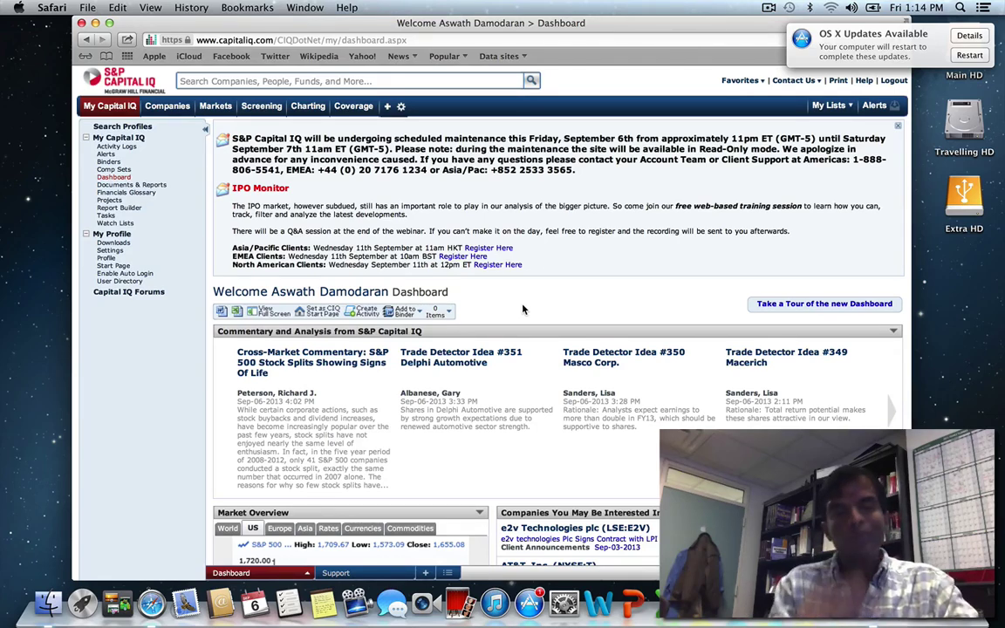
# Step: Open the Company Screening tool in Capital IQ
pyautogui.moveTo(268, 112)
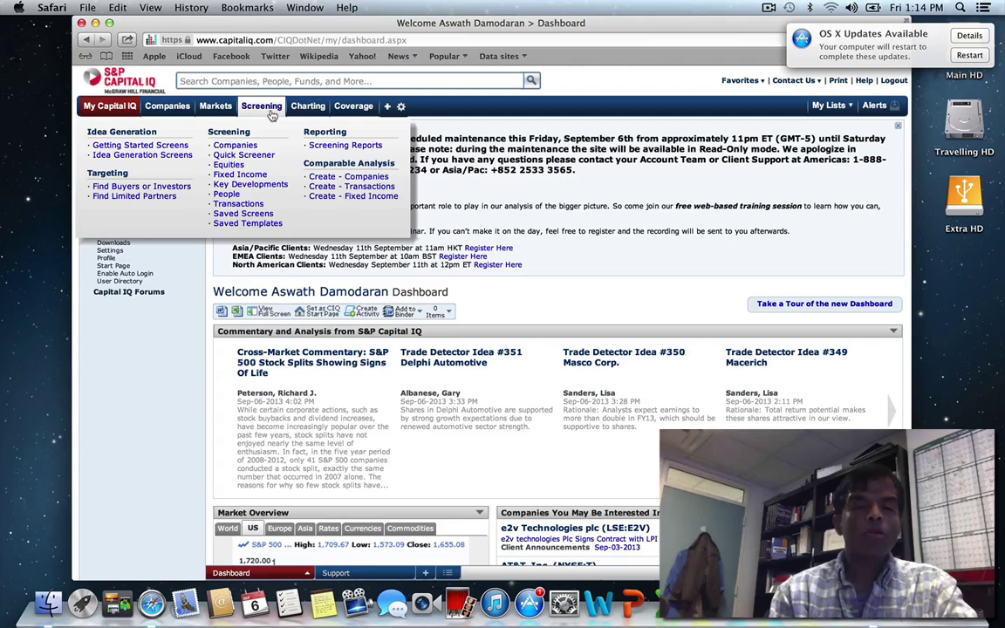
pyautogui.click(271, 114)
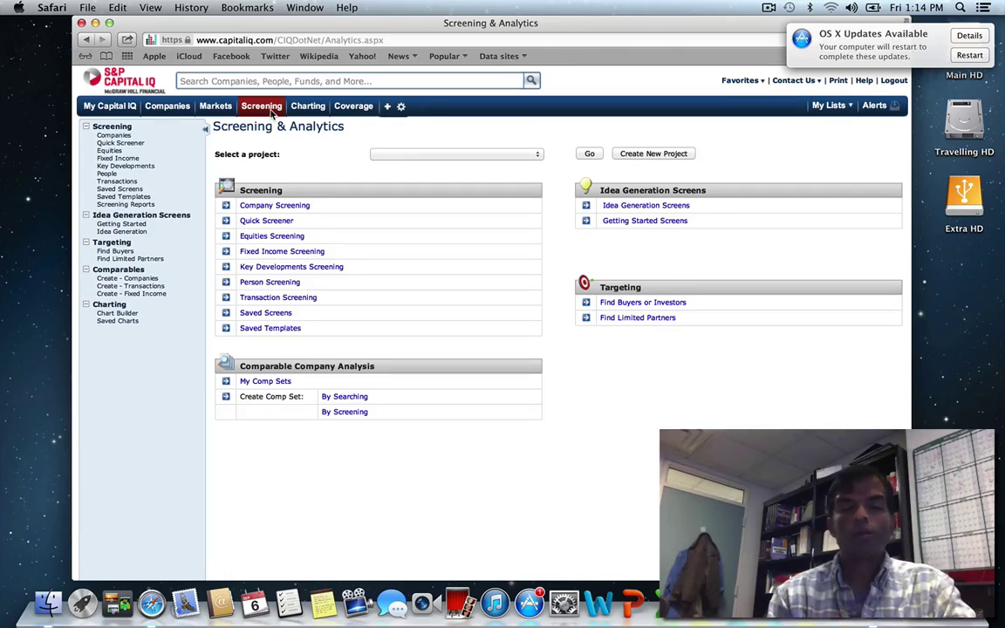
pyautogui.click(294, 207)
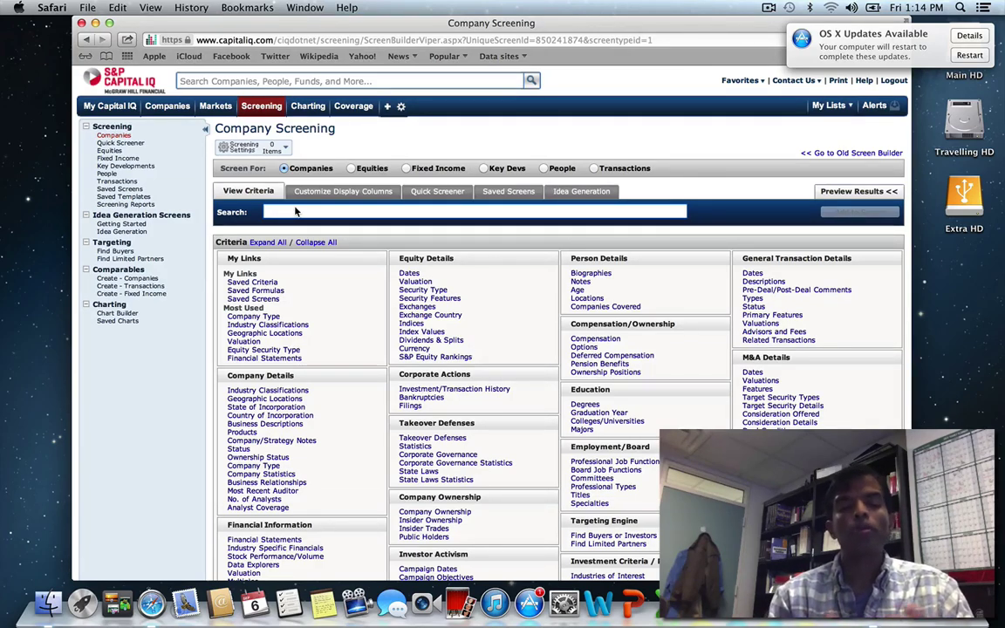
# Step: Add a Company Type screening criterion limited to Public Company
pyautogui.click(250, 320)
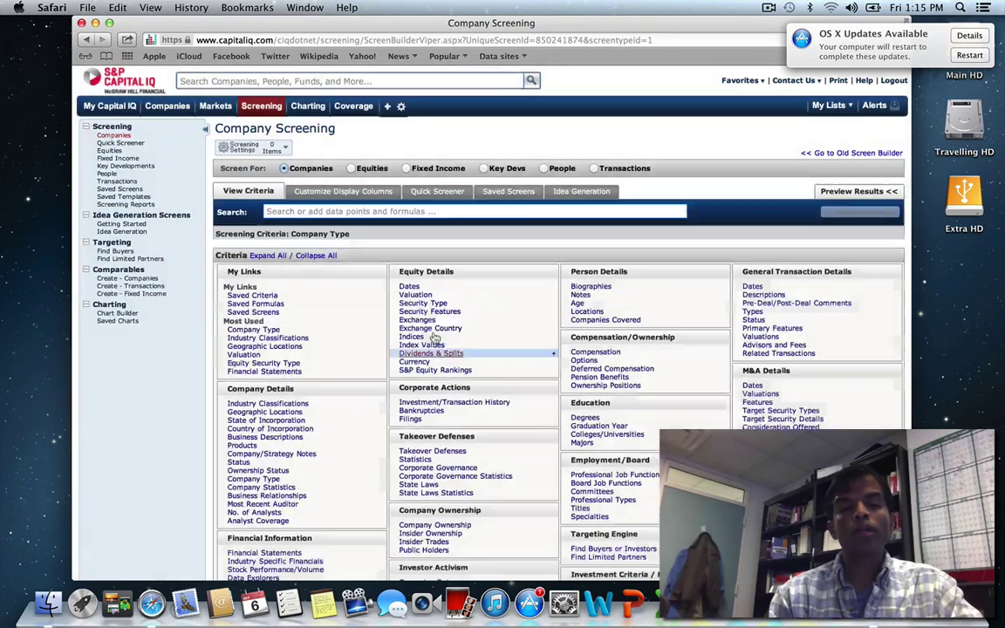
pyautogui.click(454, 264)
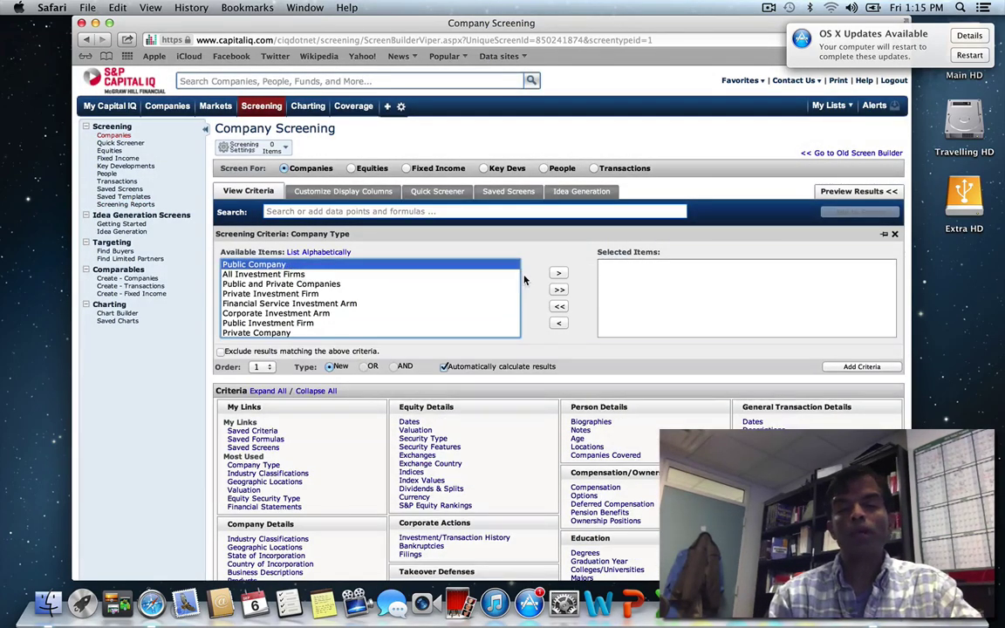
pyautogui.click(559, 273)
pyautogui.click(882, 367)
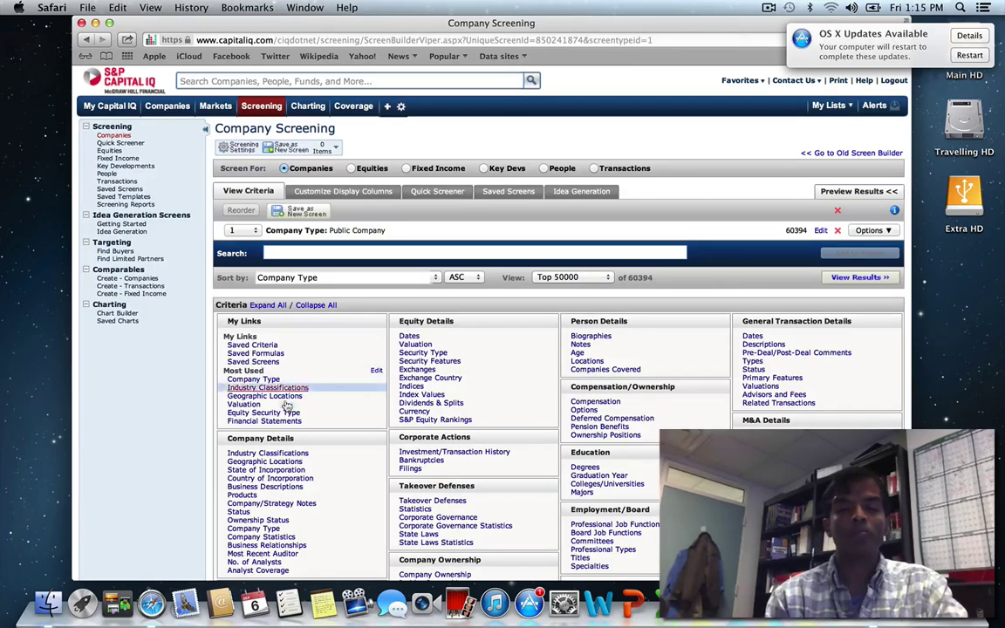
# Step: Add an Industry Classifications criterion for Automobiles, found under Consumer Discretionary, Automobiles and Components, searching primary industries only
pyautogui.click(274, 454)
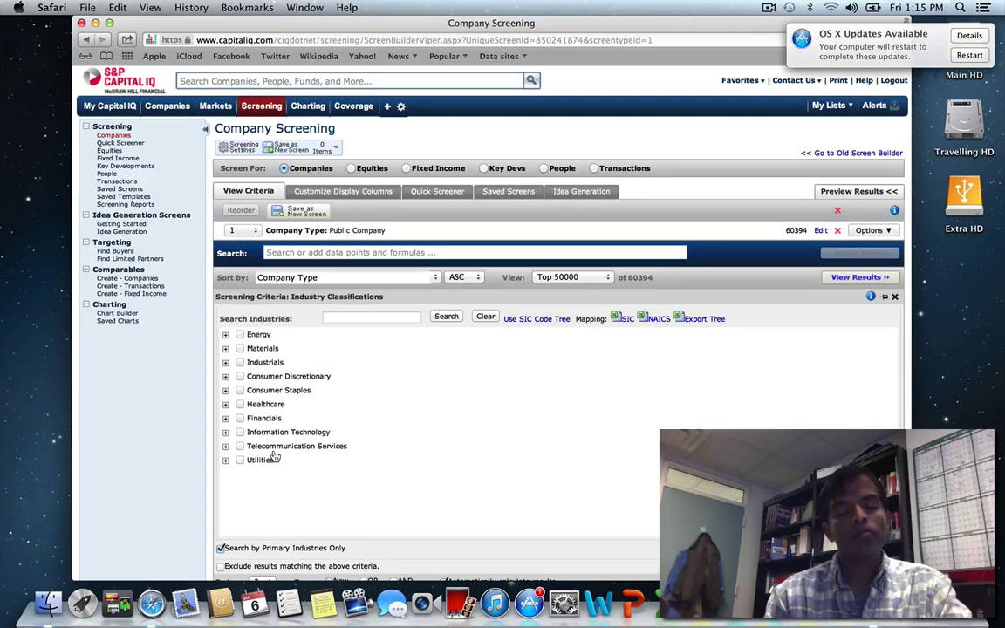
pyautogui.click(225, 377)
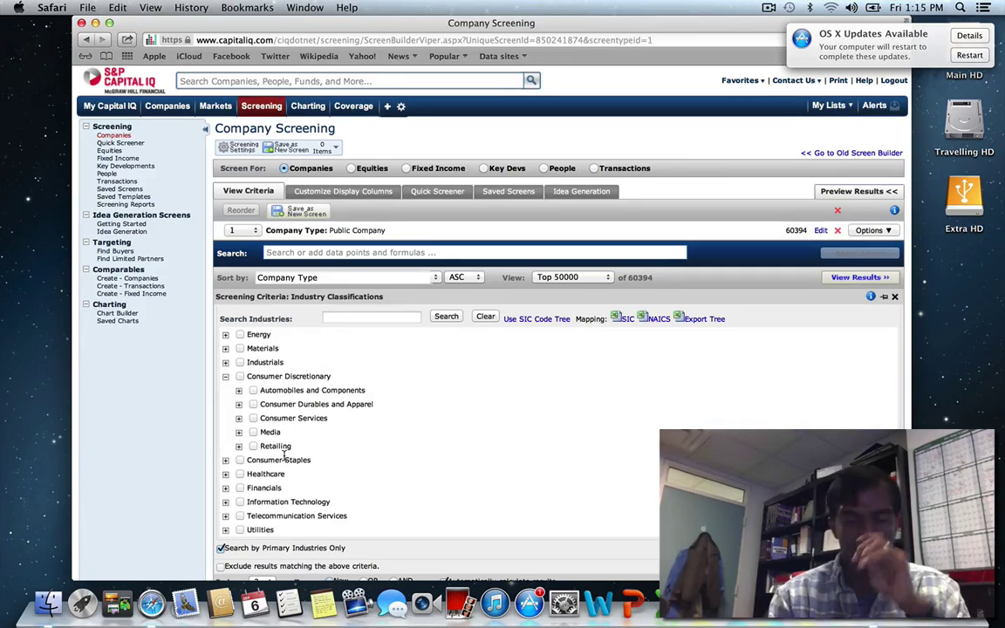
pyautogui.click(240, 393)
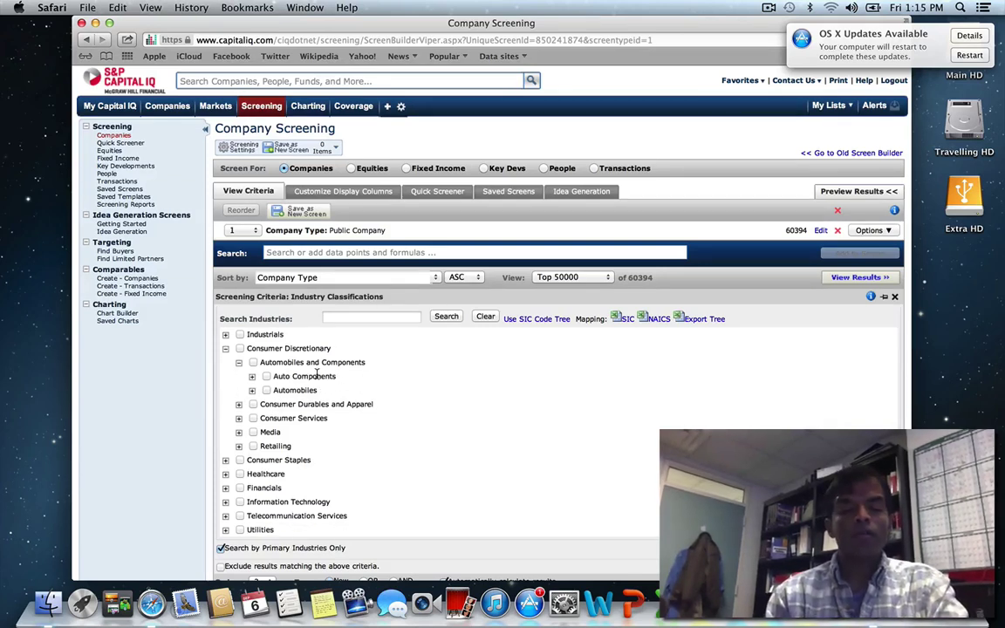
pyautogui.click(266, 390)
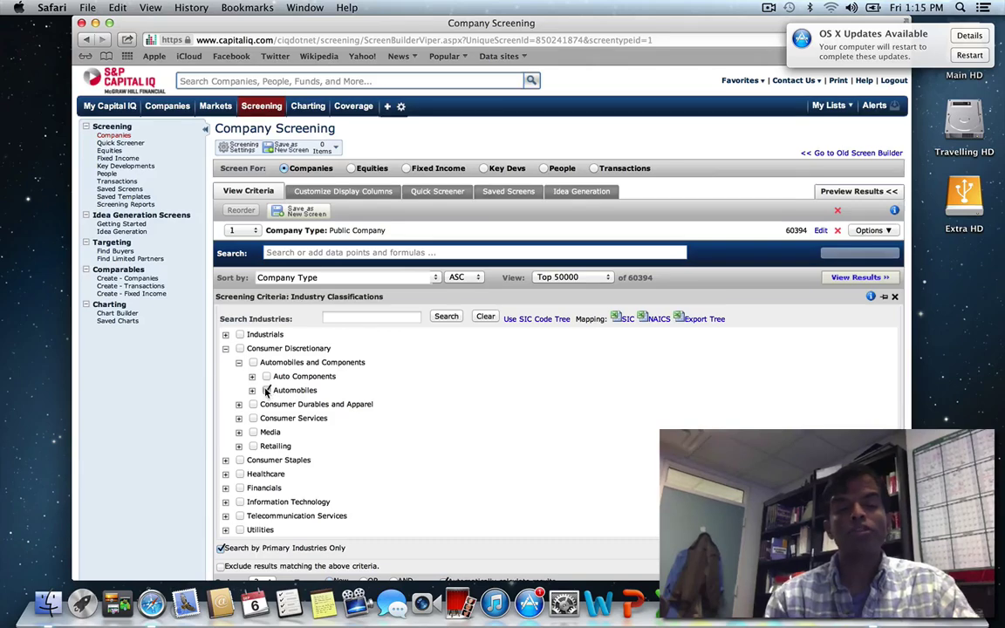
pyautogui.scroll(-3, 745, 345)
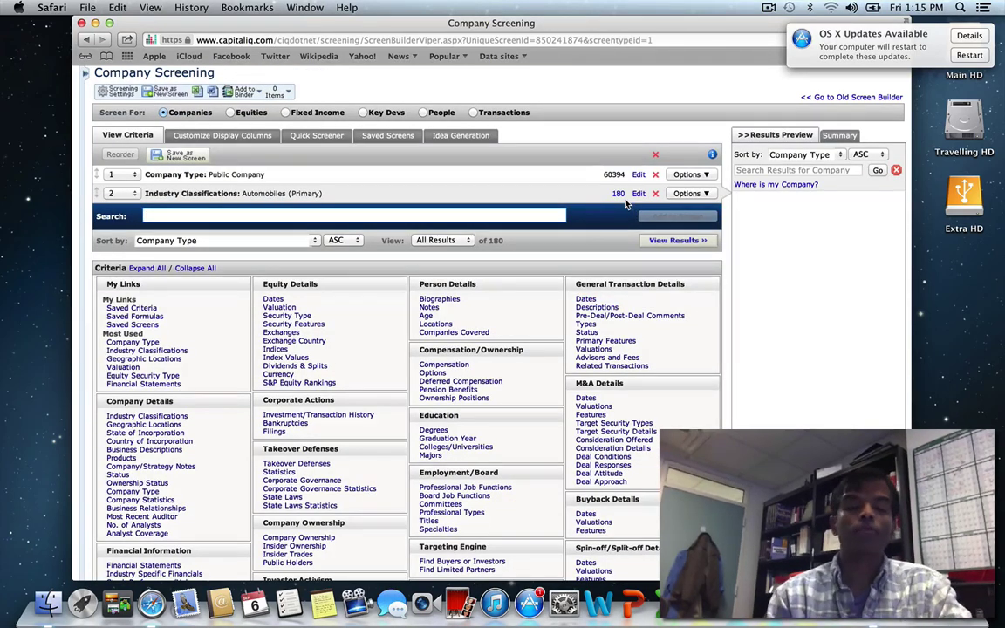
# Step: Add a primary Geographic Locations criterion for the United States and Canada, and delete it again
pyautogui.click(181, 455)
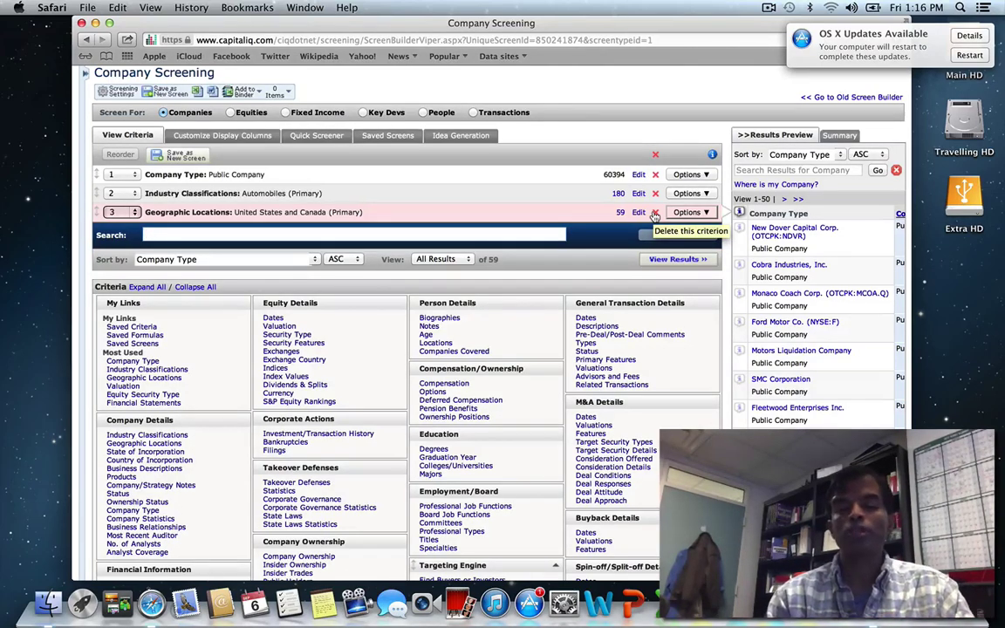
pyautogui.click(654, 213)
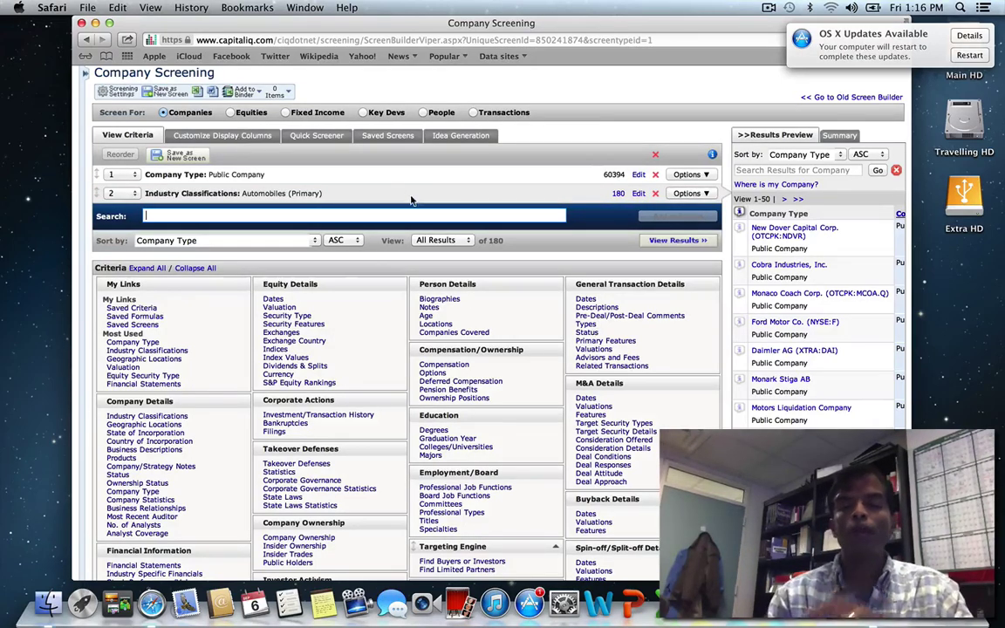
# Step: Customize the display columns by adding the latest Market Capitalization from the key financials
pyautogui.click(236, 136)
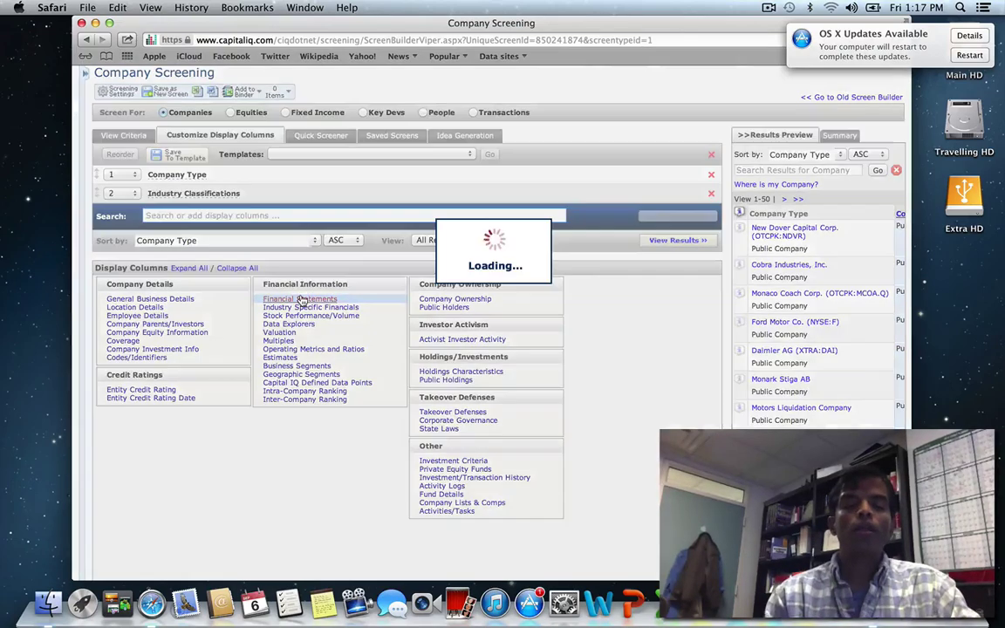
pyautogui.click(308, 307)
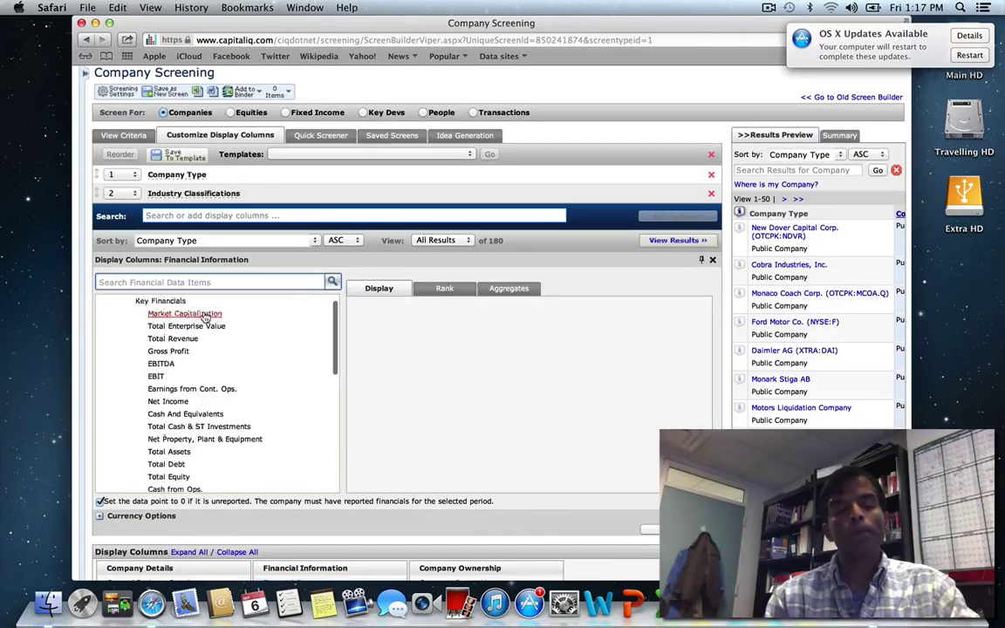
pyautogui.click(179, 311)
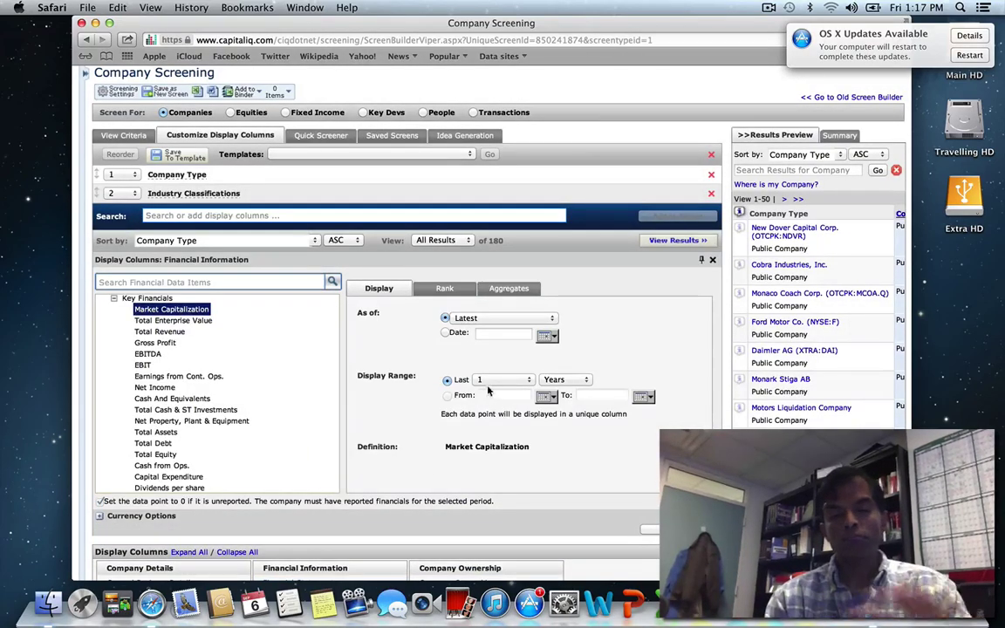
pyautogui.click(650, 529)
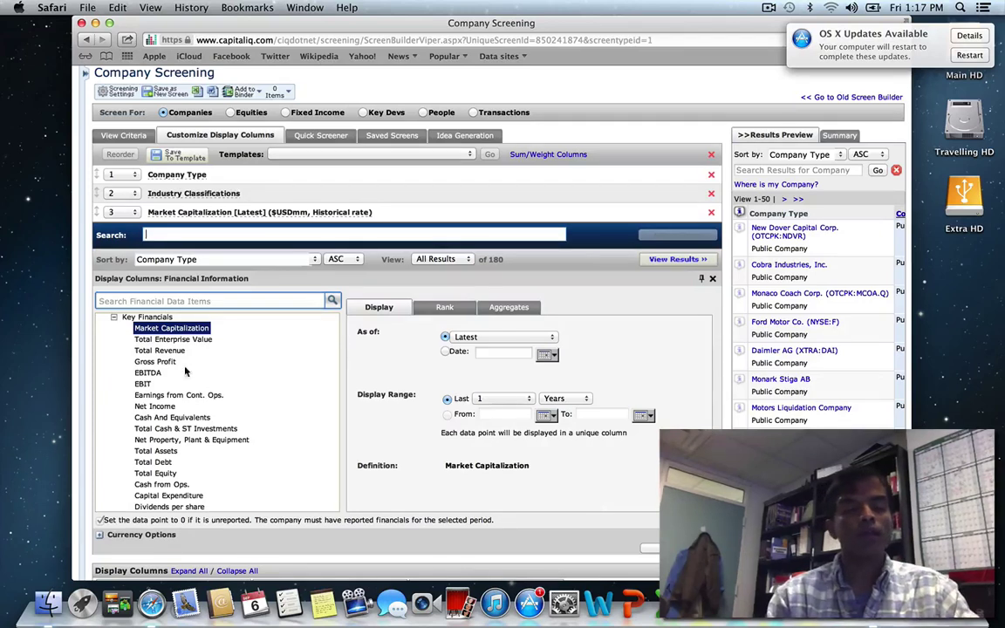
# Step: Add a Total Revenue display column as of LTM with a display range of the last 1 year
pyautogui.click(161, 351)
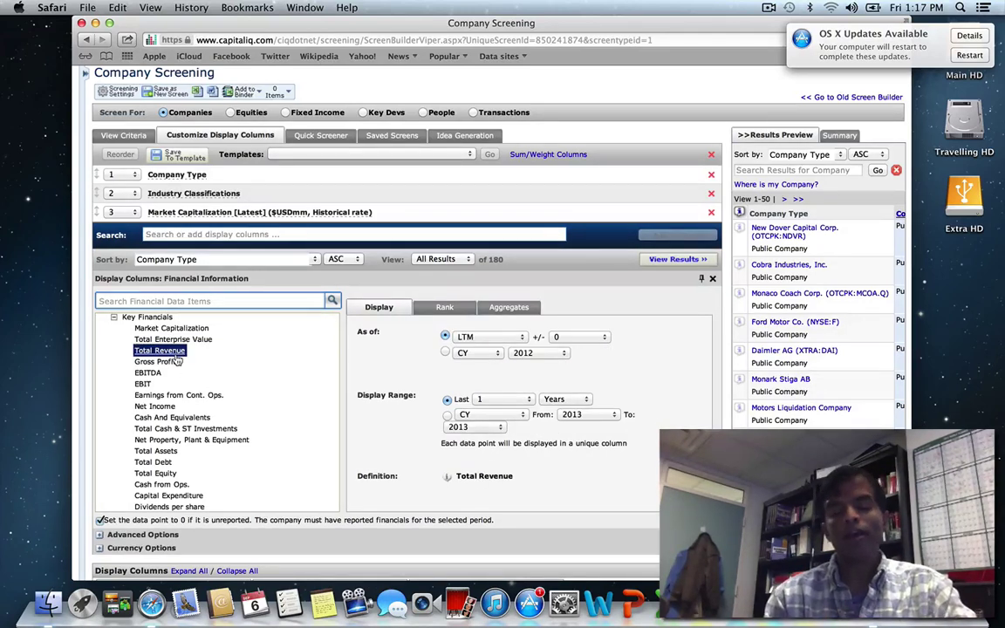
pyautogui.click(501, 340)
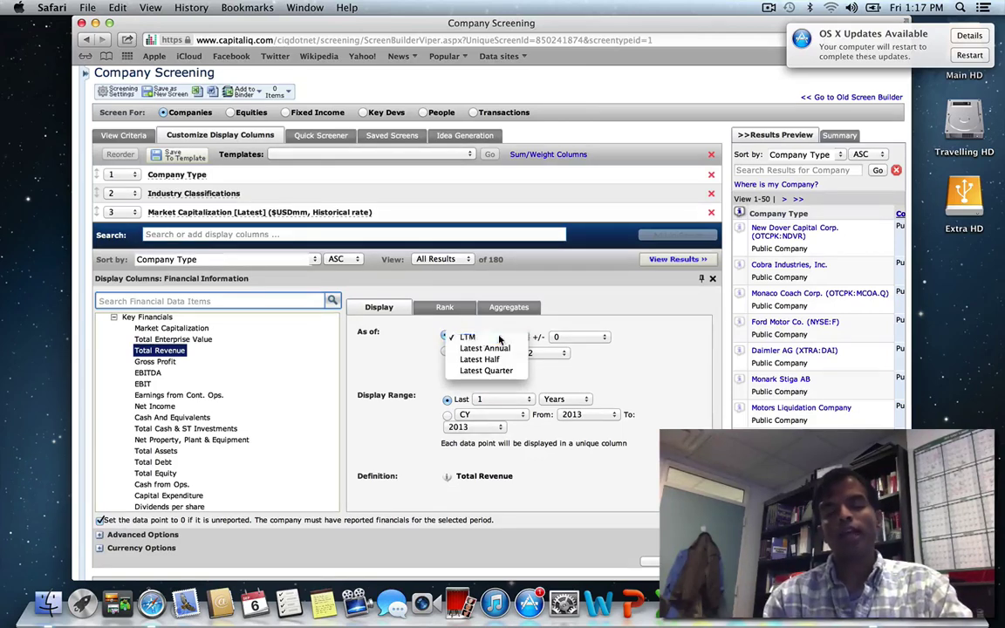
pyautogui.click(500, 339)
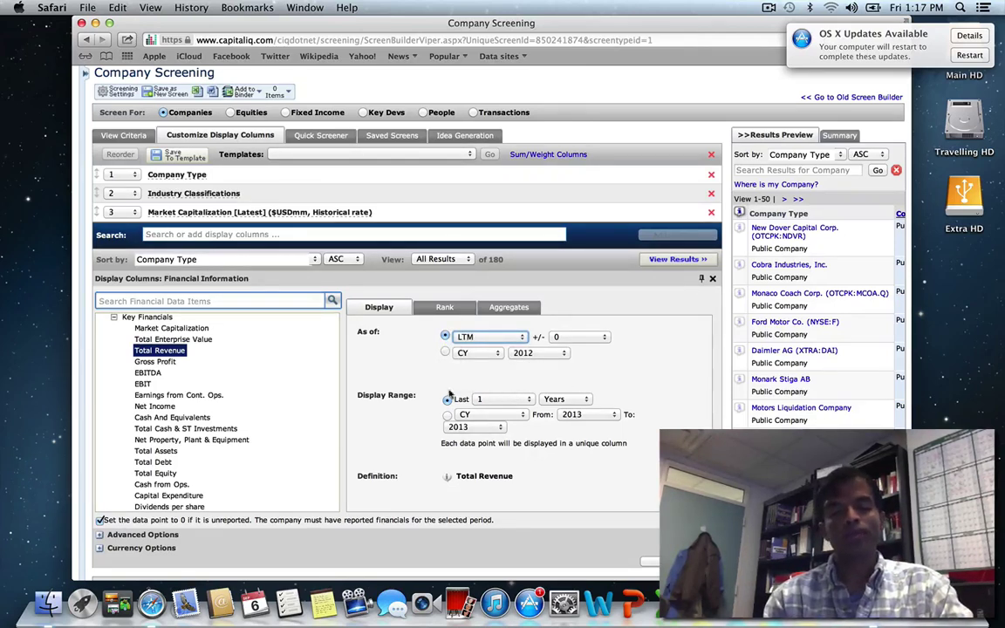
pyautogui.click(491, 401)
pyautogui.click(498, 509)
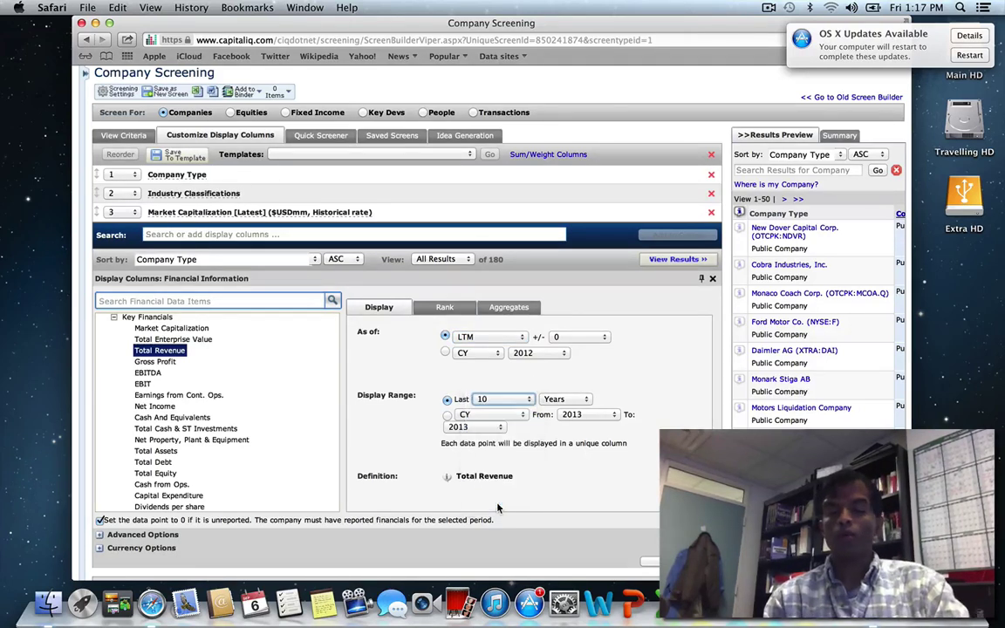
pyautogui.click(503, 399)
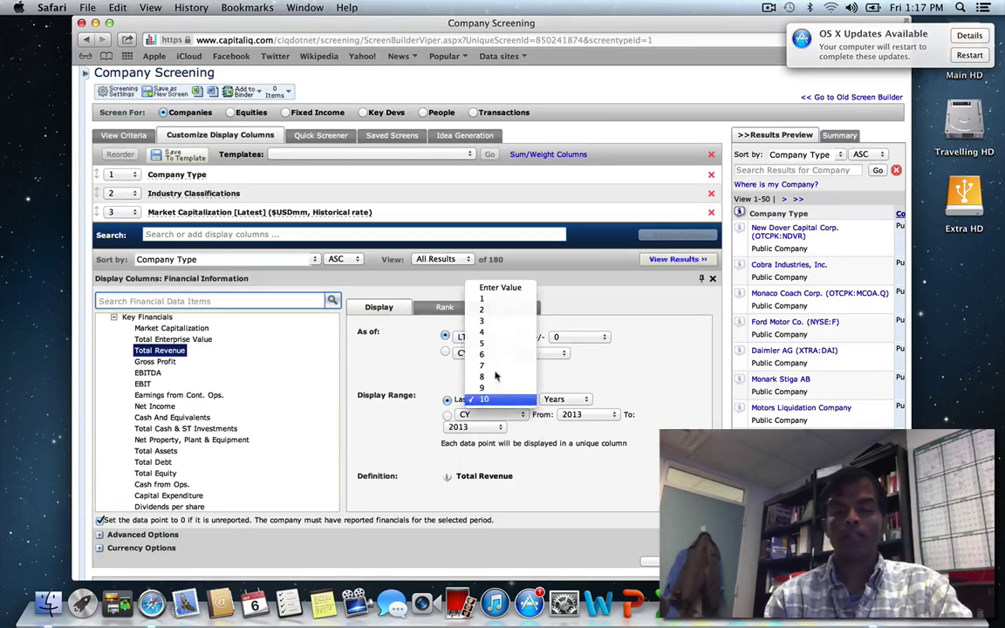
pyautogui.click(485, 301)
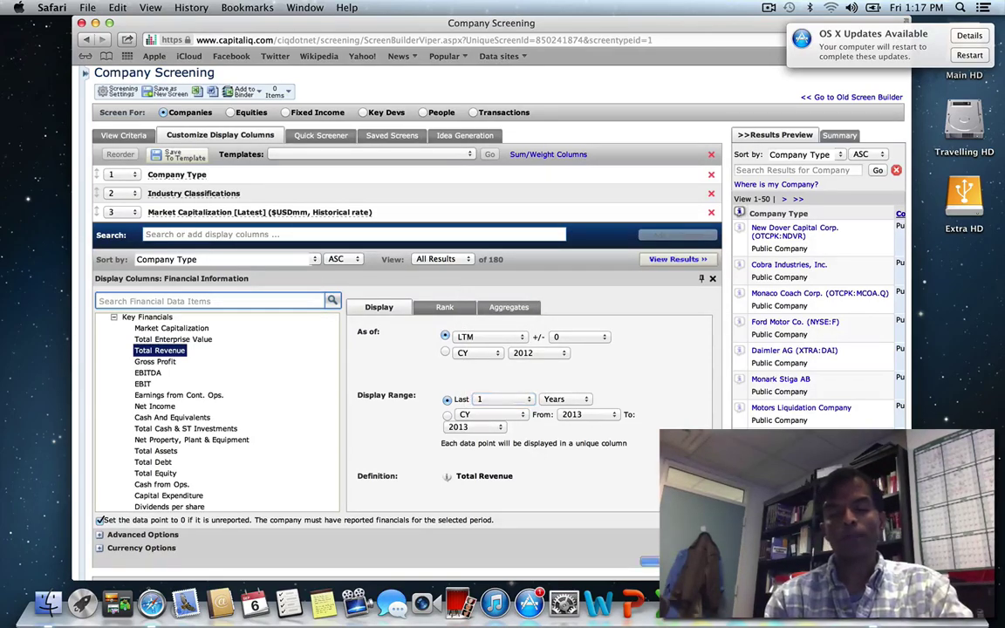
pyautogui.click(678, 235)
# Step: Add an LTM EBITDA display column and show the screening results
pyautogui.click(148, 392)
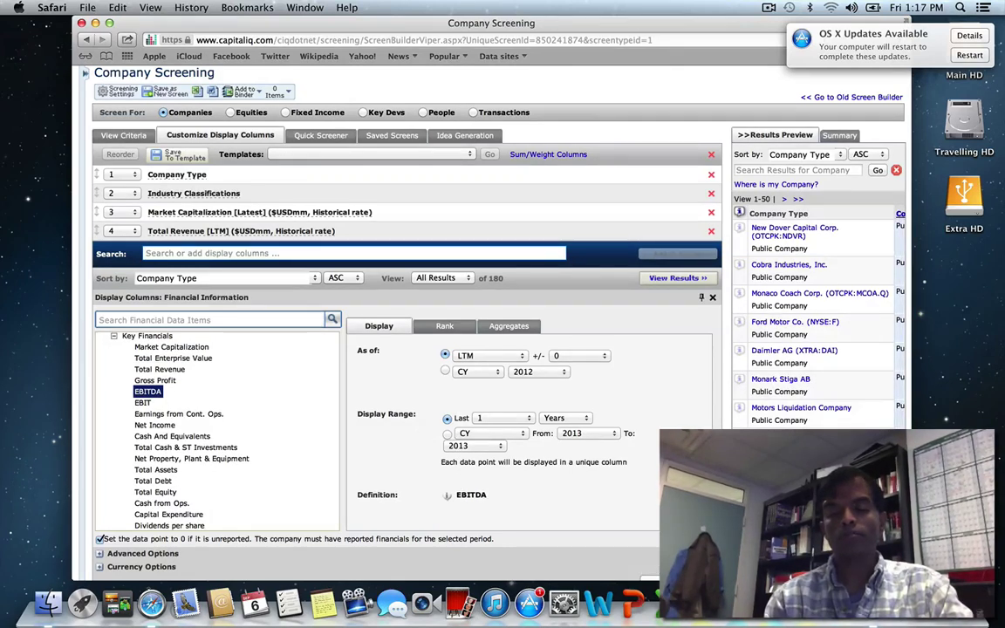
pyautogui.click(678, 254)
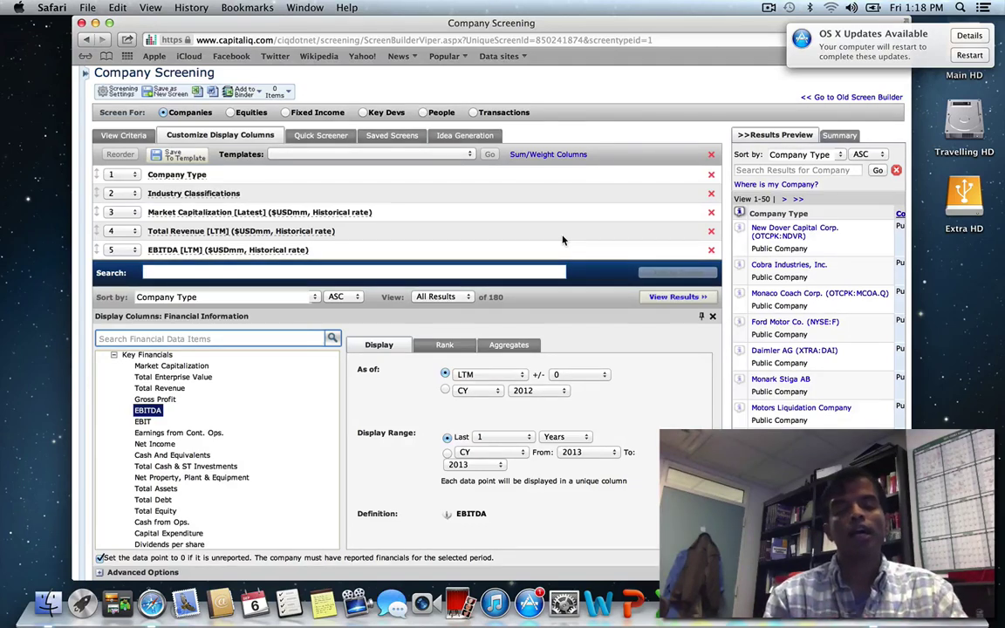
pyautogui.click(697, 297)
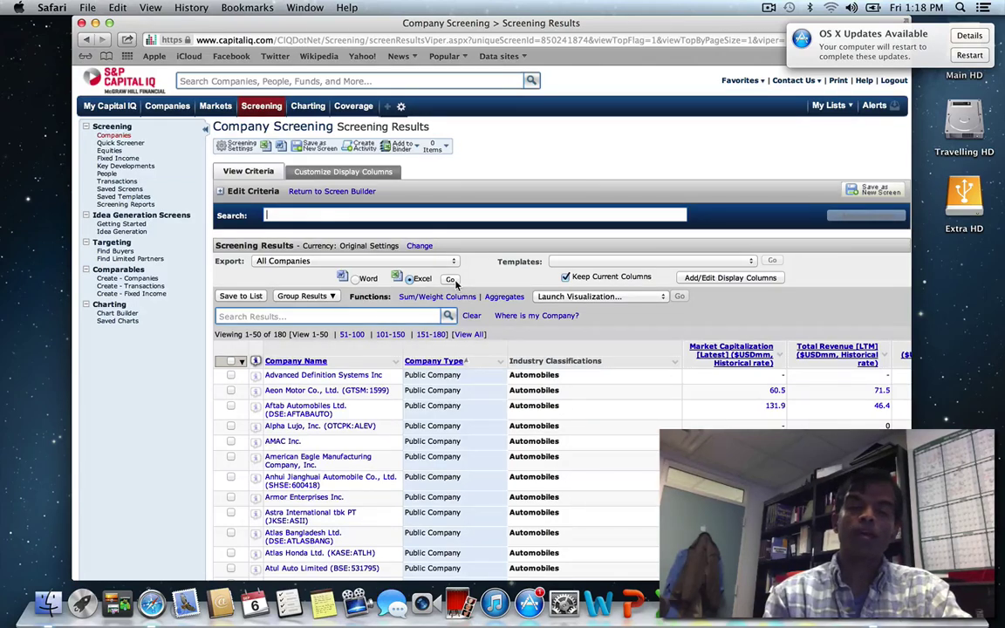
# Step: Export all companies in the screening results to Excel and download the generated report
pyautogui.click(451, 280)
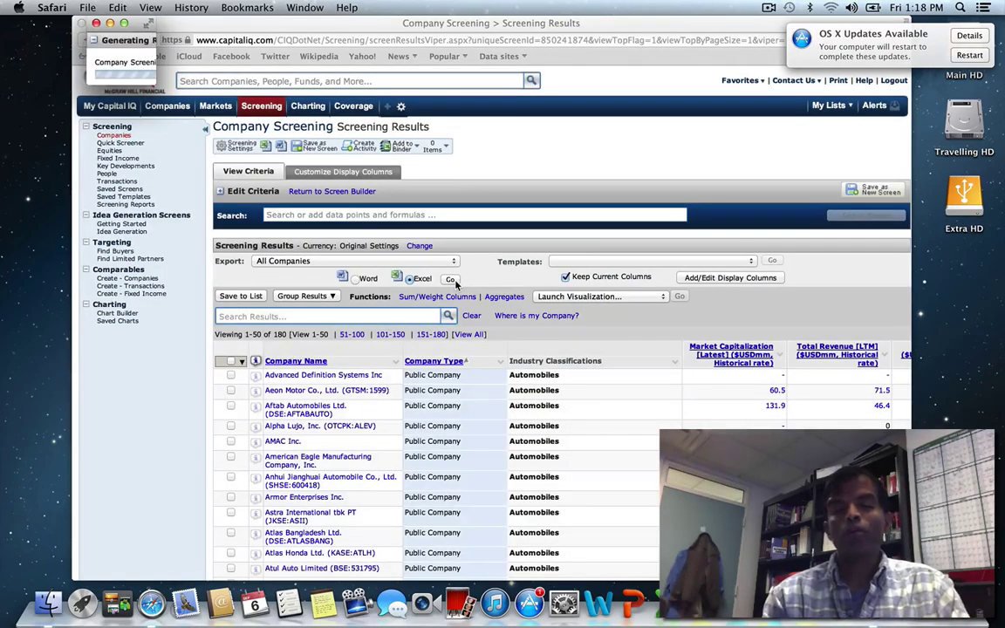
pyautogui.moveTo(157, 84); pyautogui.dragTo(348, 219)
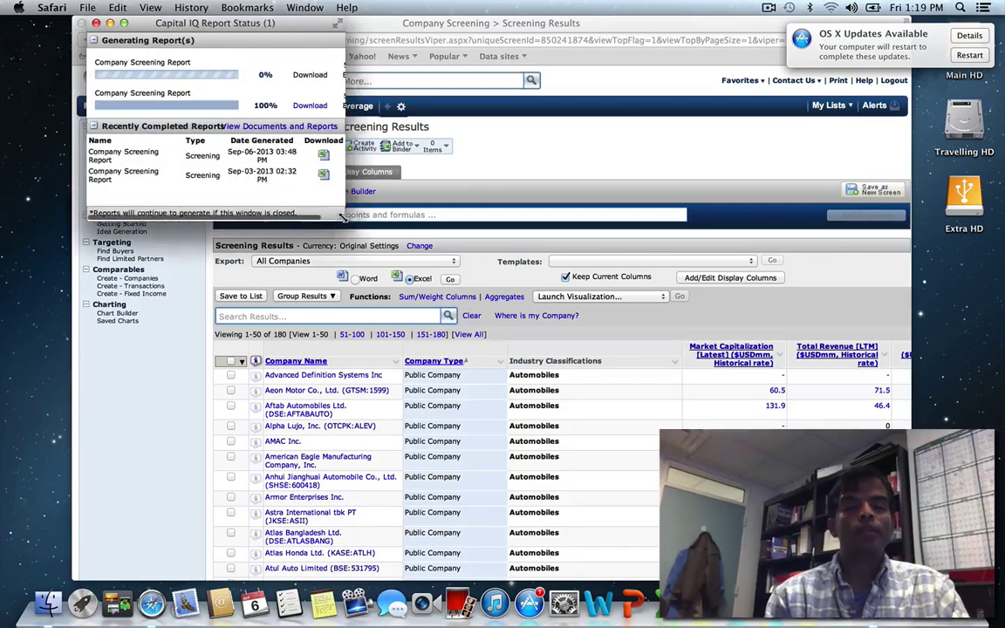
pyautogui.click(310, 106)
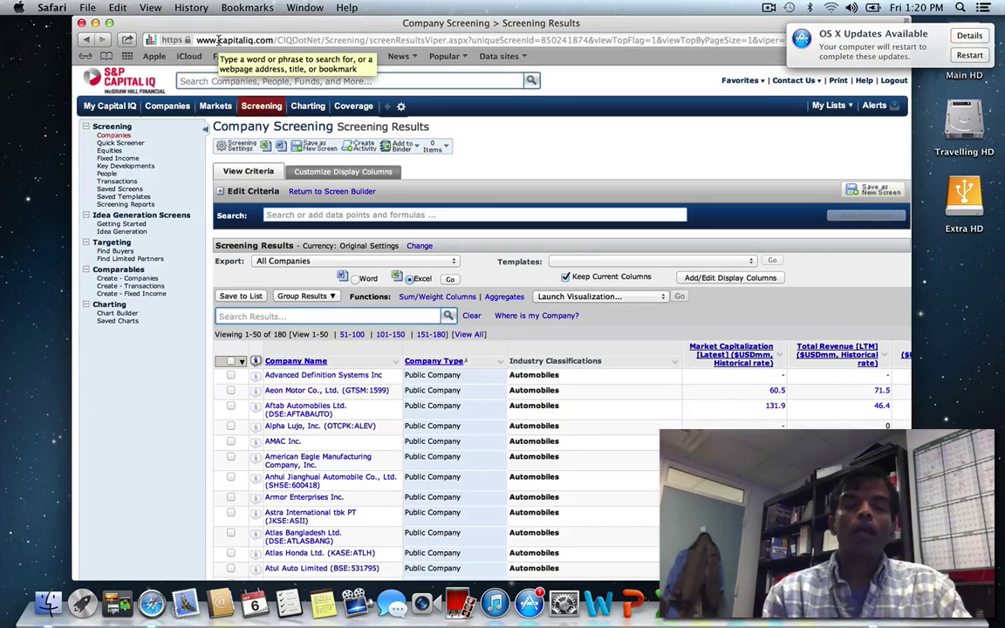
pyautogui.click(218, 39)
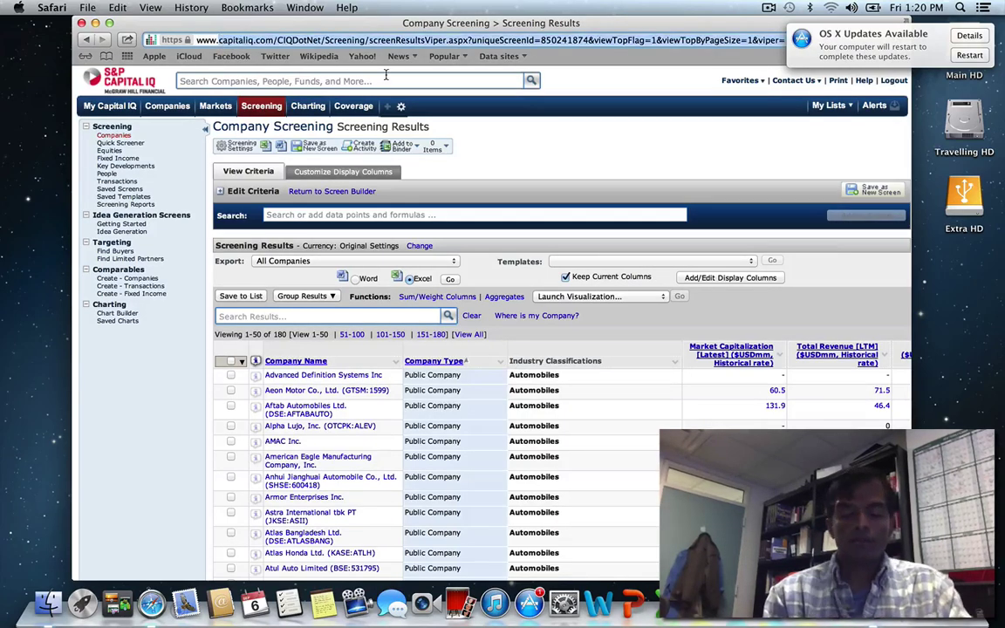
pyautogui.write('https://www.d')
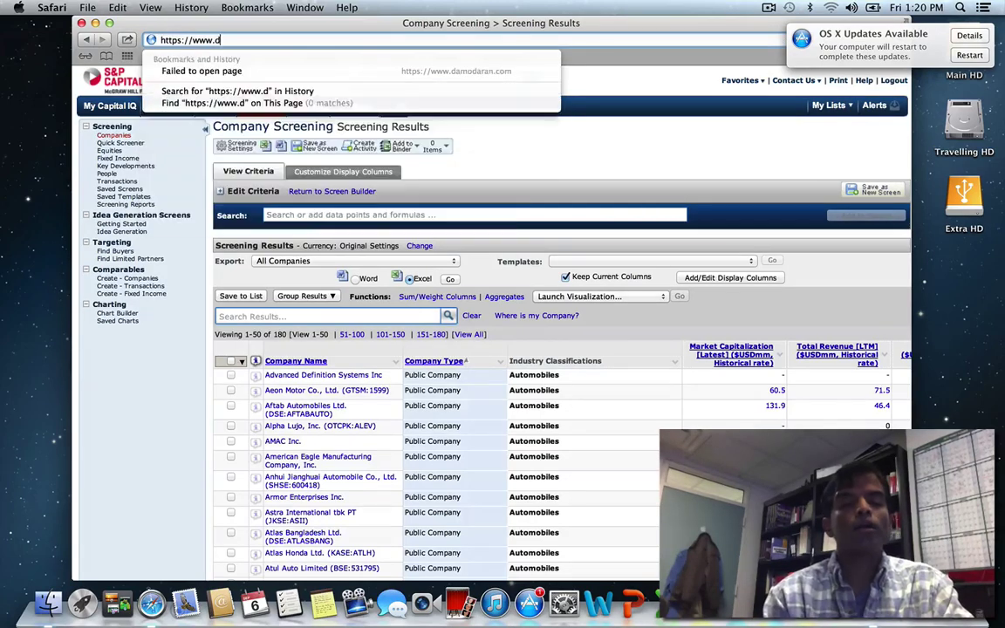
pyautogui.write('amodaran.com')
pyautogui.press('Return')
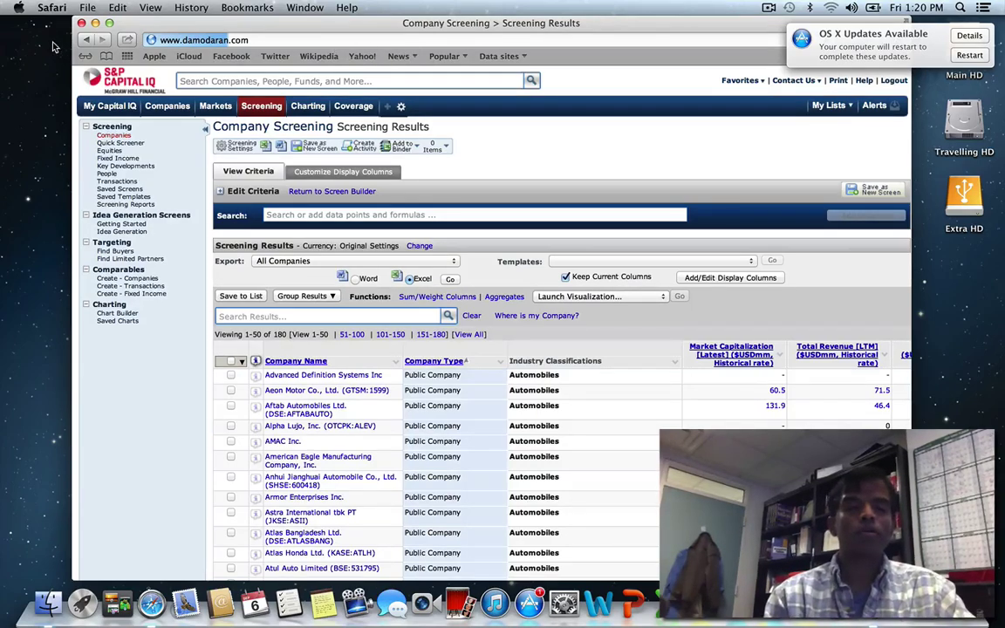
pyautogui.click(86, 40)
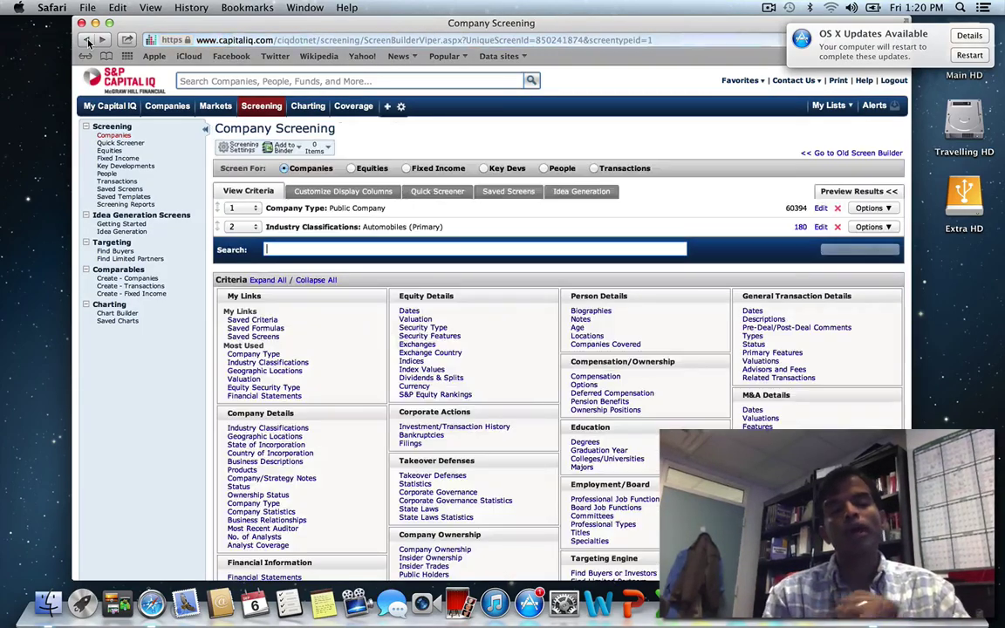